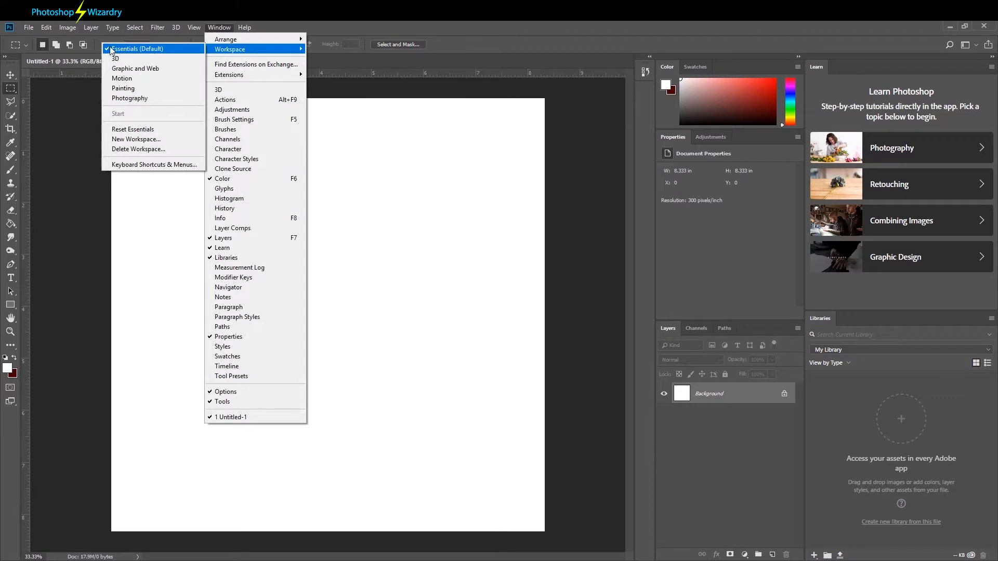
# Enter new document settings of 2400 by 2400 pixels at 300 pixels/inch, and dismiss them without creating the document.
pyautogui.click(434, 25)
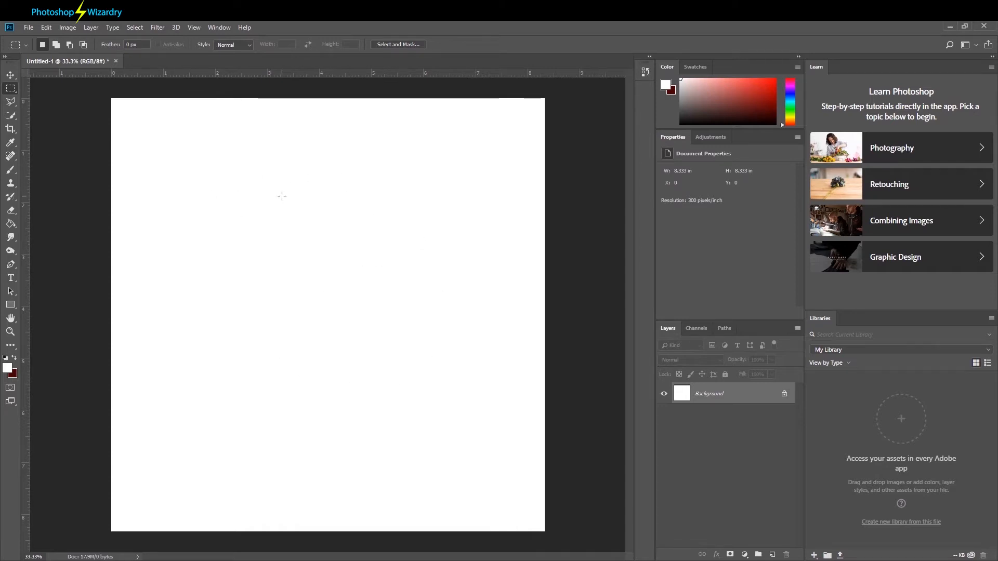
pyautogui.click(33, 28)
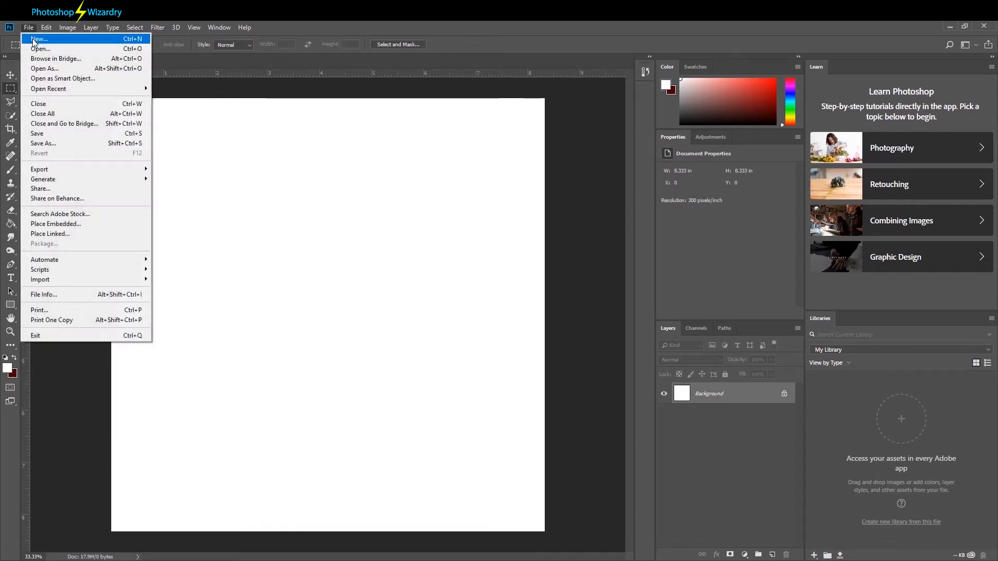
pyautogui.click(35, 39)
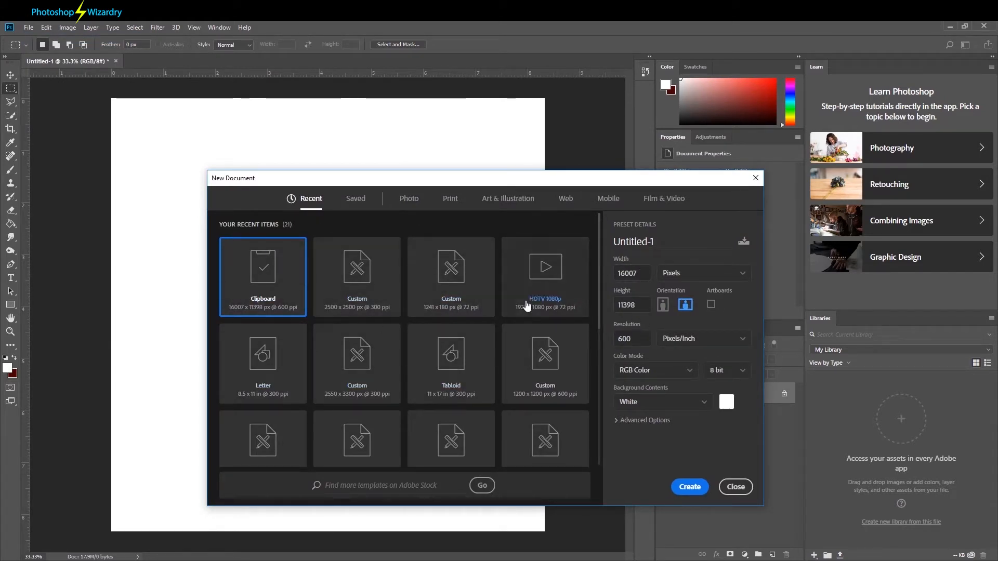
pyautogui.click(685, 274)
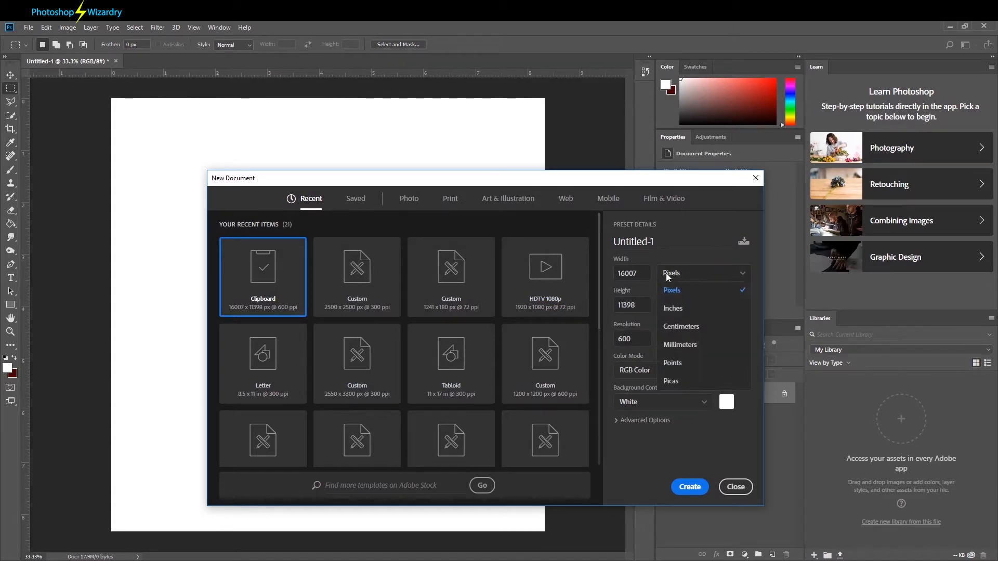
pyautogui.click(673, 273)
pyautogui.click(645, 275)
pyautogui.write('2400')
pyautogui.click(638, 309)
pyautogui.write('2400')
pyautogui.click(634, 340)
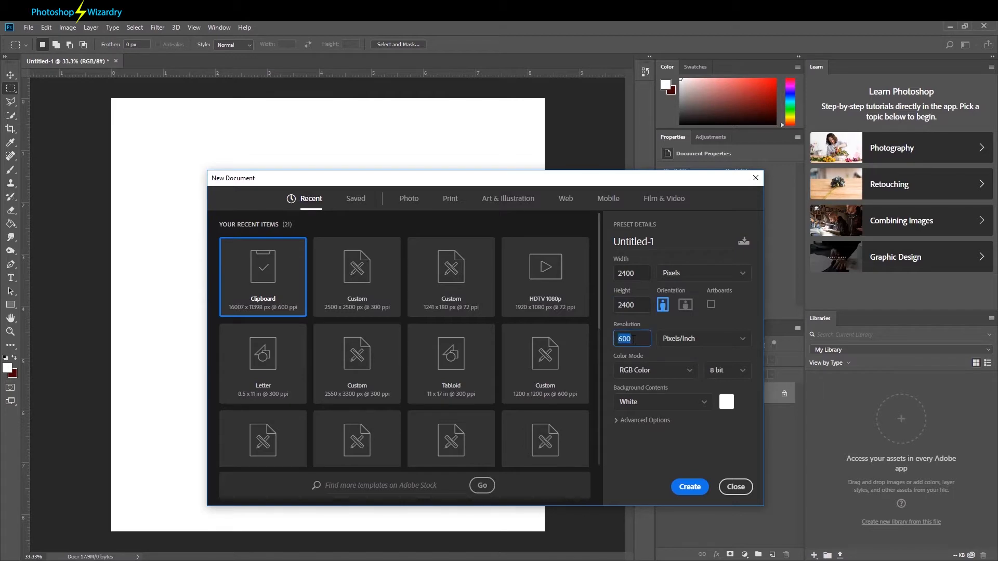
pyautogui.write('300')
pyautogui.click(736, 486)
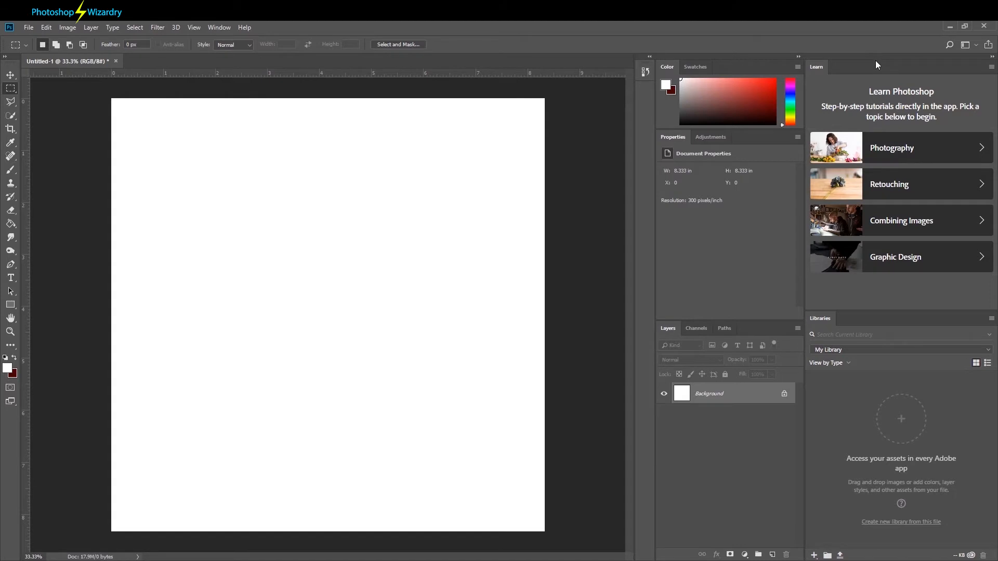
# Close the Learn and Libraries panel groups to give the canvas more room.
pyautogui.click(992, 68)
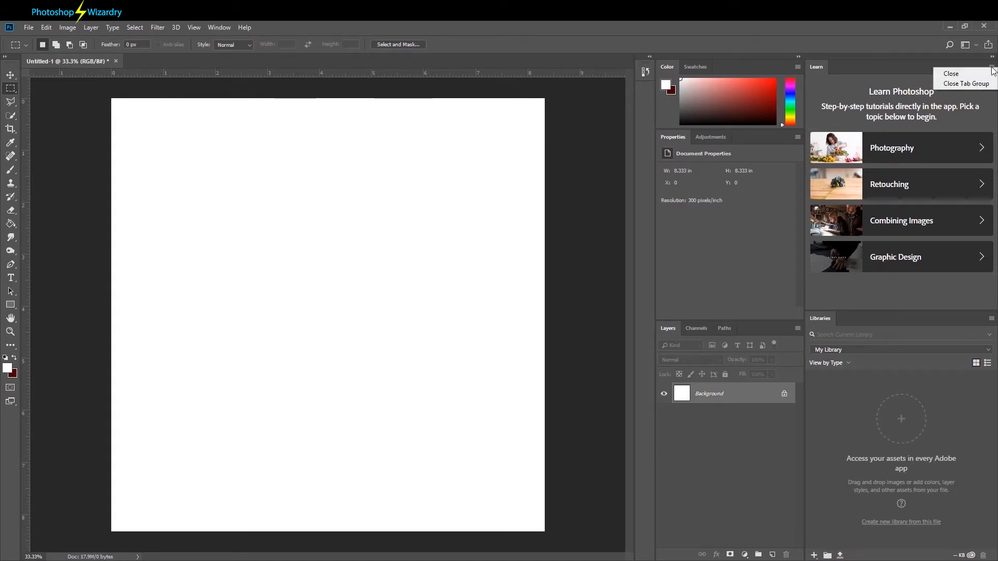
pyautogui.click(965, 84)
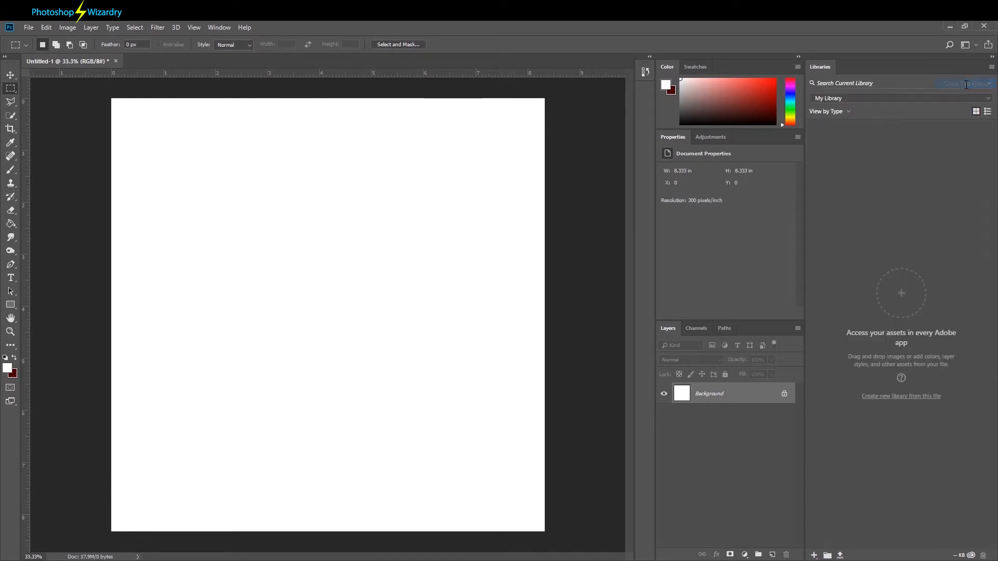
pyautogui.click(991, 67)
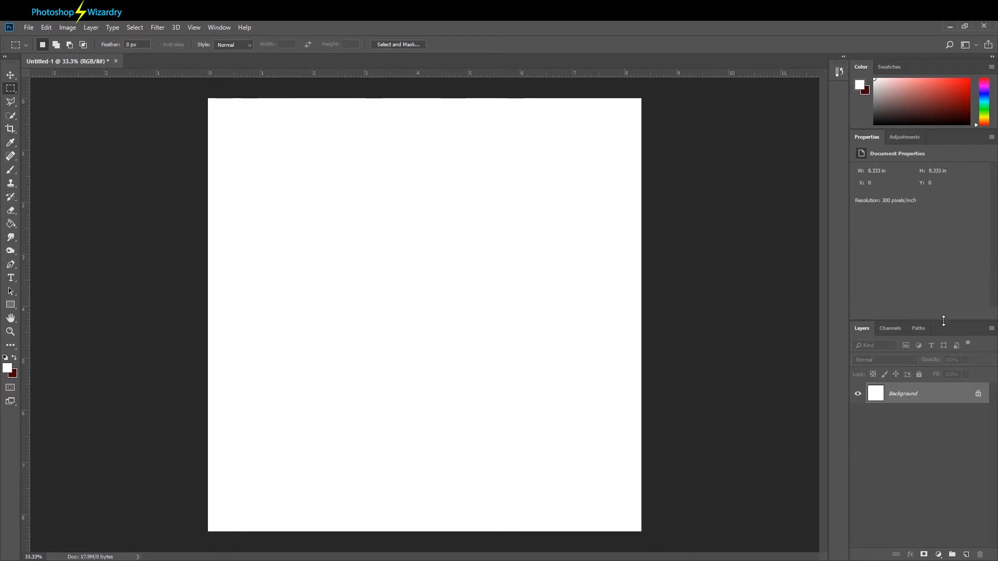
# Close the Color and Swatches group and extend the Layers panel upward, keeping Properties shown in front of Adjustments.
pyautogui.moveTo(944, 318); pyautogui.dragTo(945, 218)
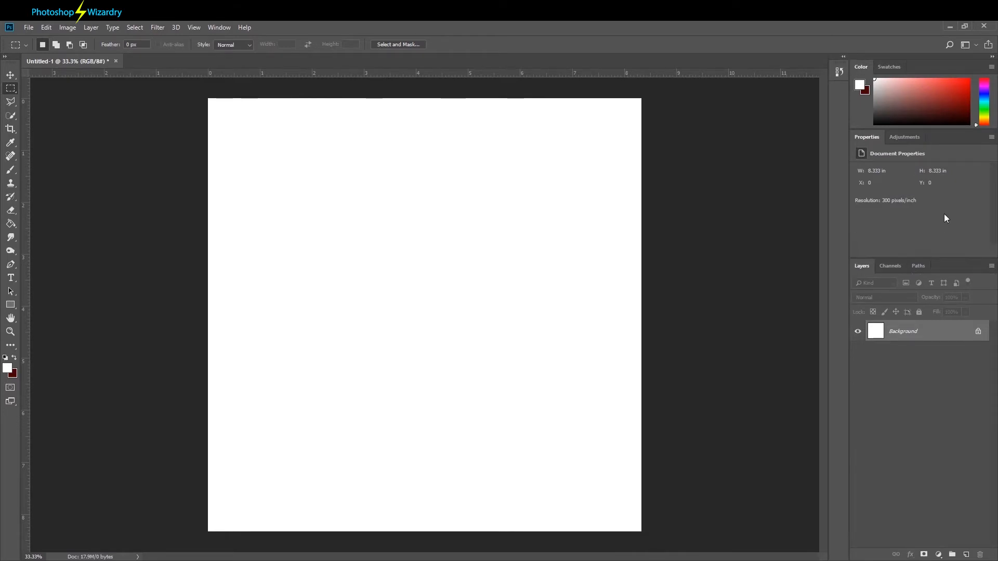
pyautogui.click(991, 67)
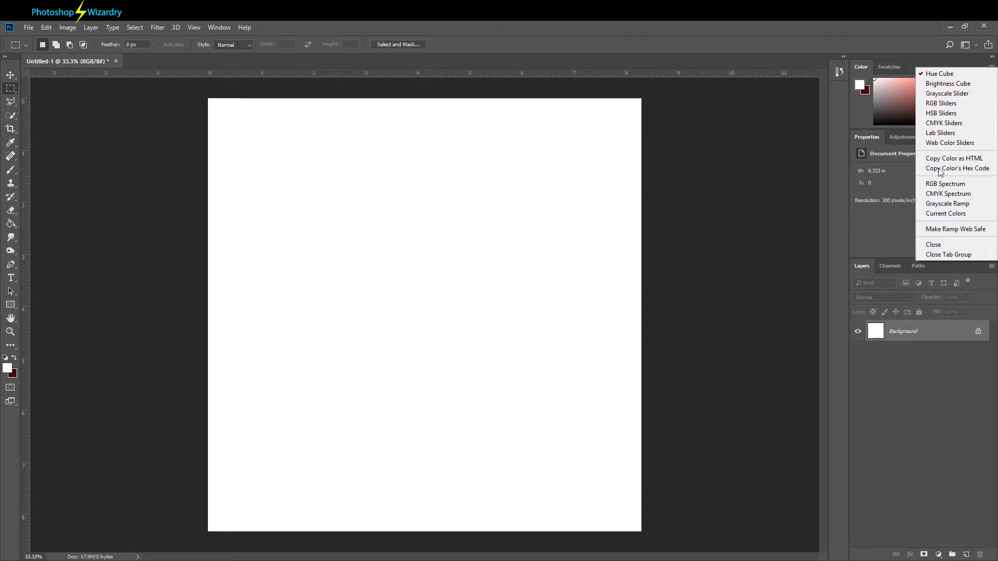
pyautogui.click(938, 255)
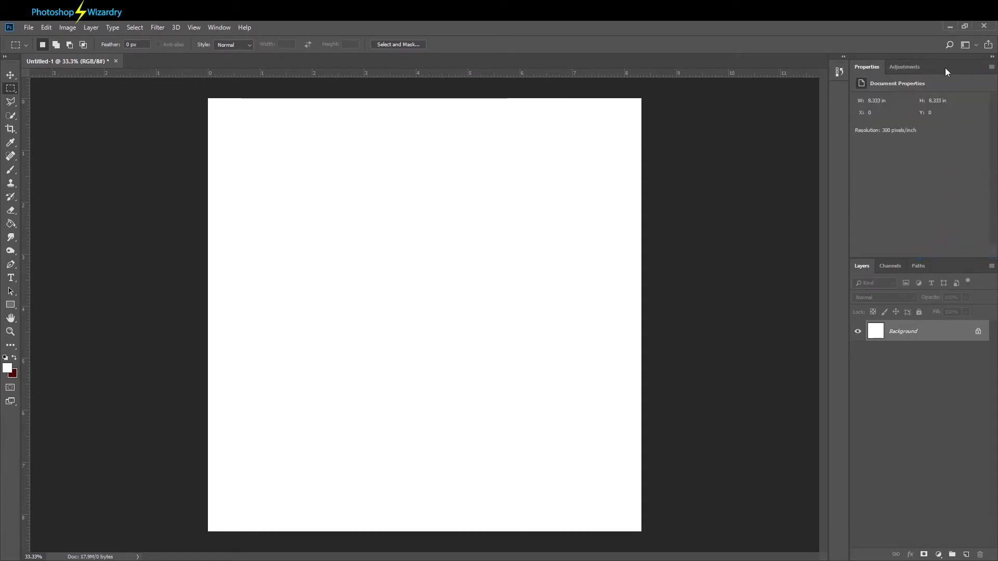
pyautogui.click(903, 68)
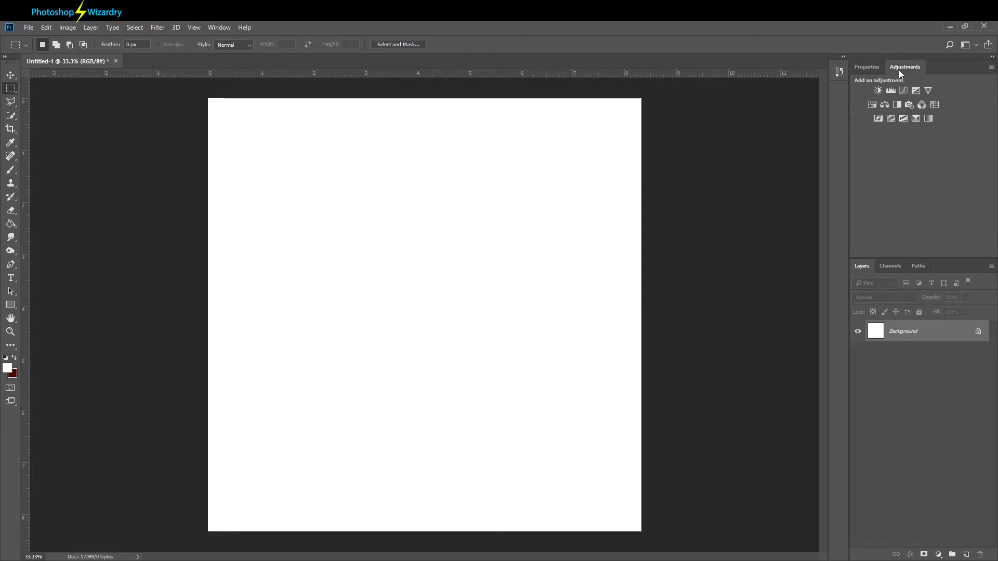
pyautogui.click(876, 68)
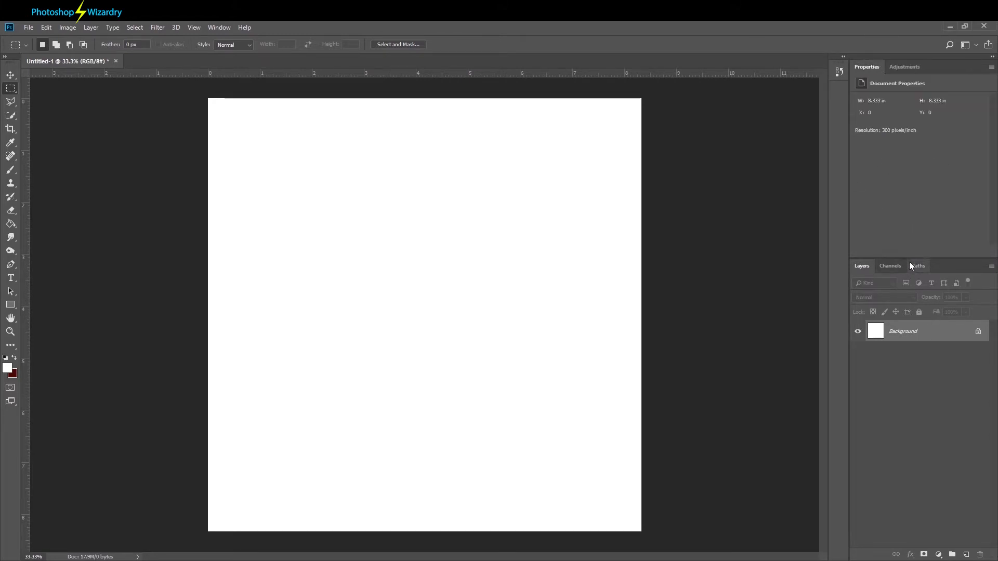
pyautogui.moveTo(909, 257); pyautogui.dragTo(909, 188)
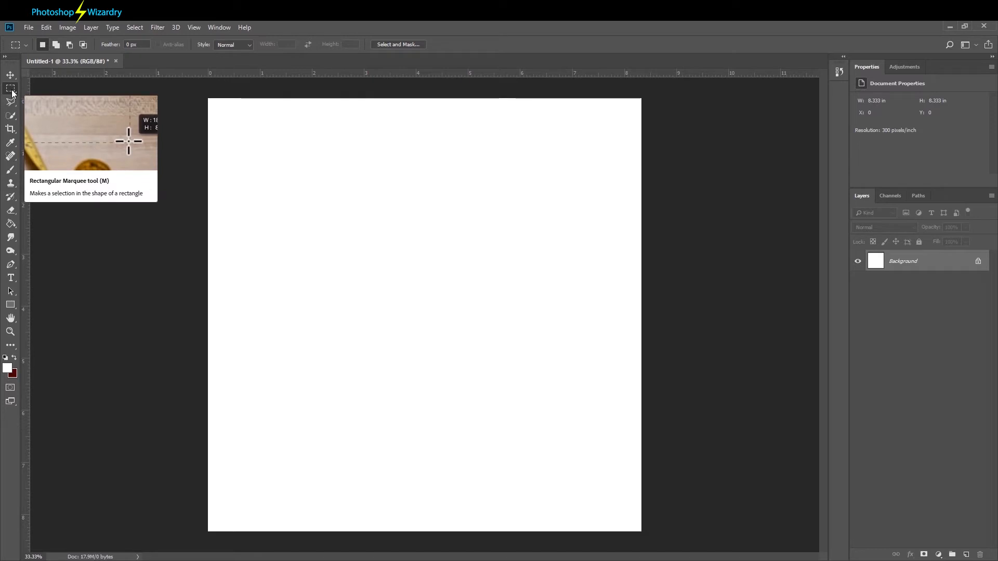
# Turn off Use Rich Tooltips in the Tools preferences.
pyautogui.click(27, 27)
pyautogui.moveTo(54, 27)
pyautogui.moveTo(73, 441)
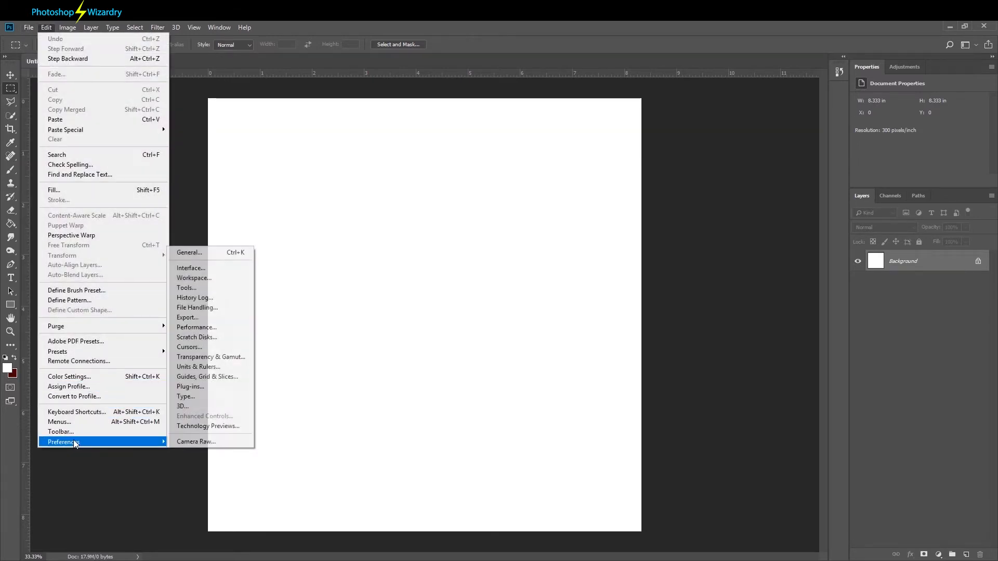
pyautogui.click(209, 257)
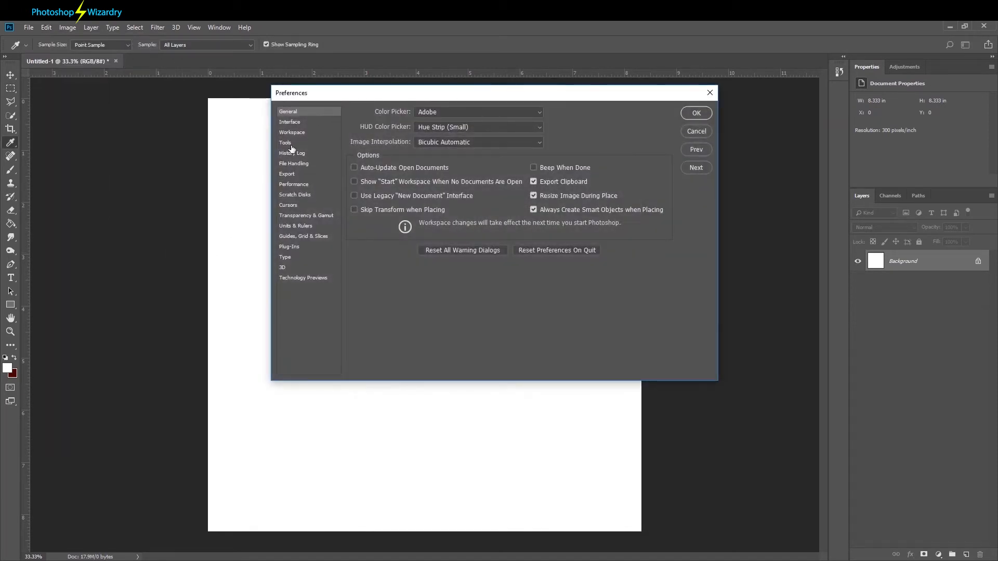
pyautogui.click(286, 144)
pyautogui.click(354, 136)
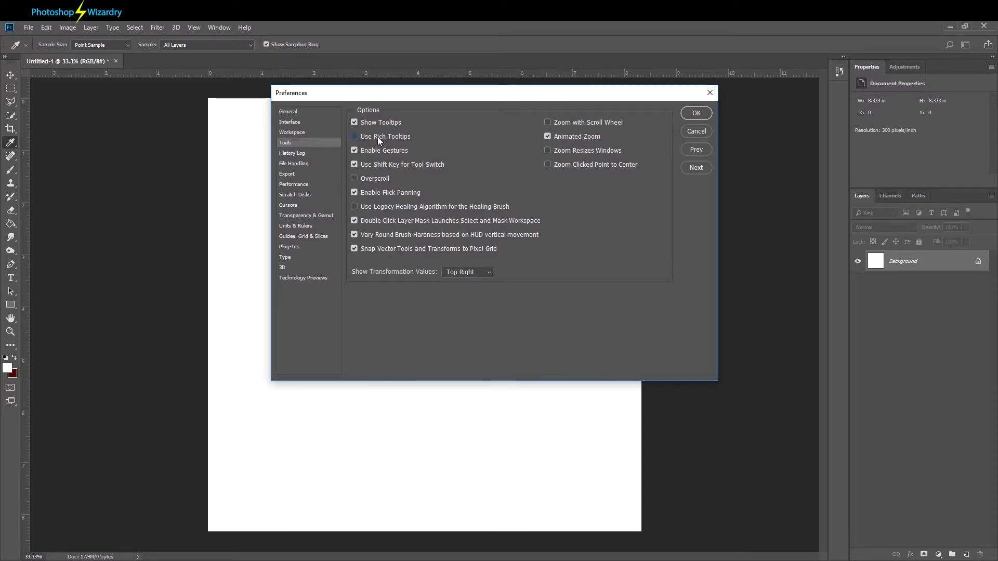
pyautogui.click(696, 114)
# Draw several rectangular marquee selections on the canvas, ending with one about 4 by 3.9 inches in its upper-left area.
pyautogui.press('m')
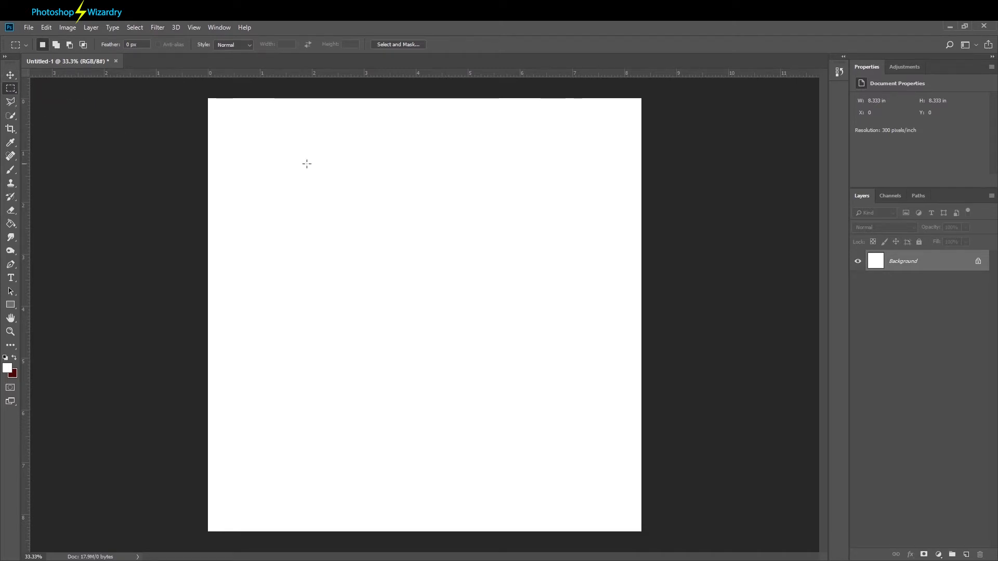
pyautogui.moveTo(231, 119)
pyautogui.mouseDown()
pyautogui.moveTo(356, 260)
pyautogui.moveTo(513, 327)
pyautogui.moveTo(392, 329)
pyautogui.moveTo(327, 198)
pyautogui.mouseUp()
pyautogui.moveTo(292, 229); pyautogui.dragTo(357, 292)
pyautogui.moveTo(303, 173)
pyautogui.mouseDown()
pyautogui.moveTo(314, 201)
pyautogui.moveTo(409, 311)
pyautogui.mouseUp()
pyautogui.moveTo(247, 152); pyautogui.dragTo(457, 355)
# Draw irregular freehand selections with the Lasso Tool, ending with a curved one about 4 by 5.4 inches around the canvas's middle.
pyautogui.click(9, 104)
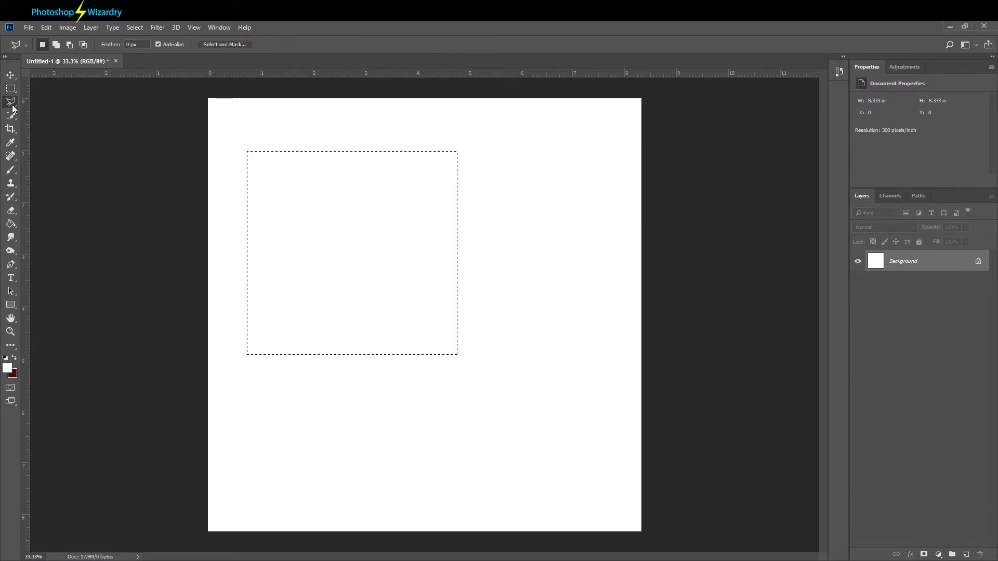
pyautogui.rightClick(10, 102)
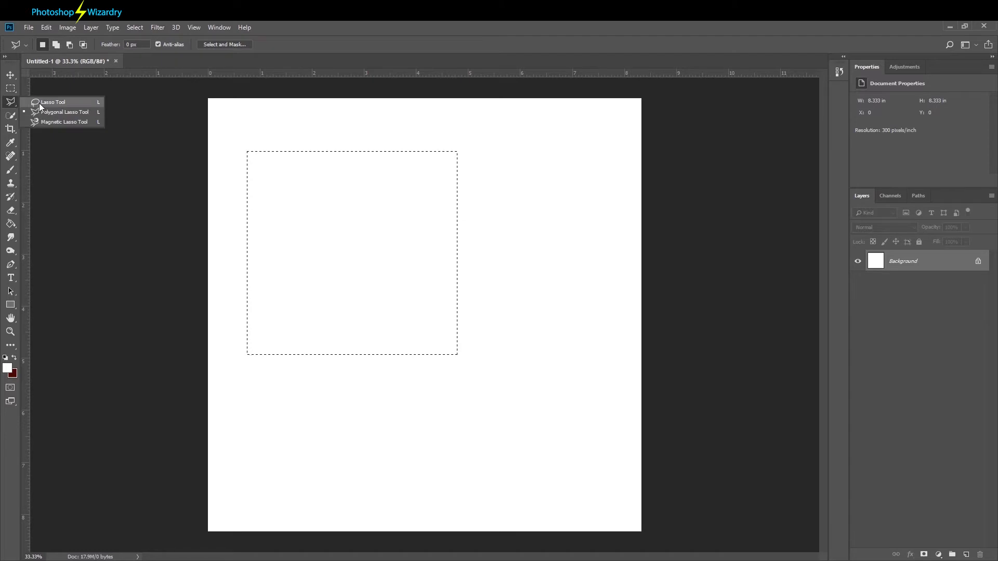
pyautogui.click(11, 105)
pyautogui.rightClick(11, 105)
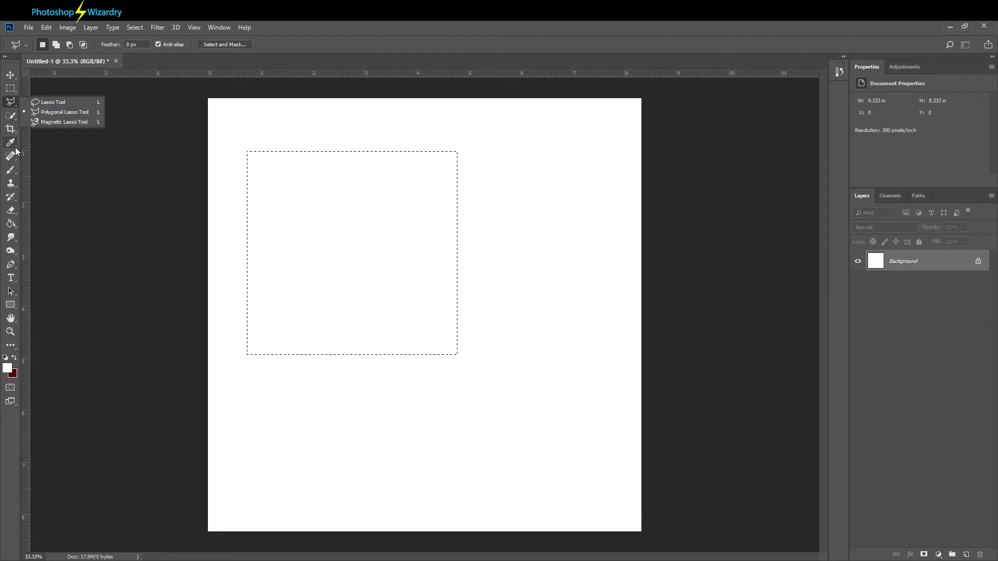
pyautogui.click(37, 101)
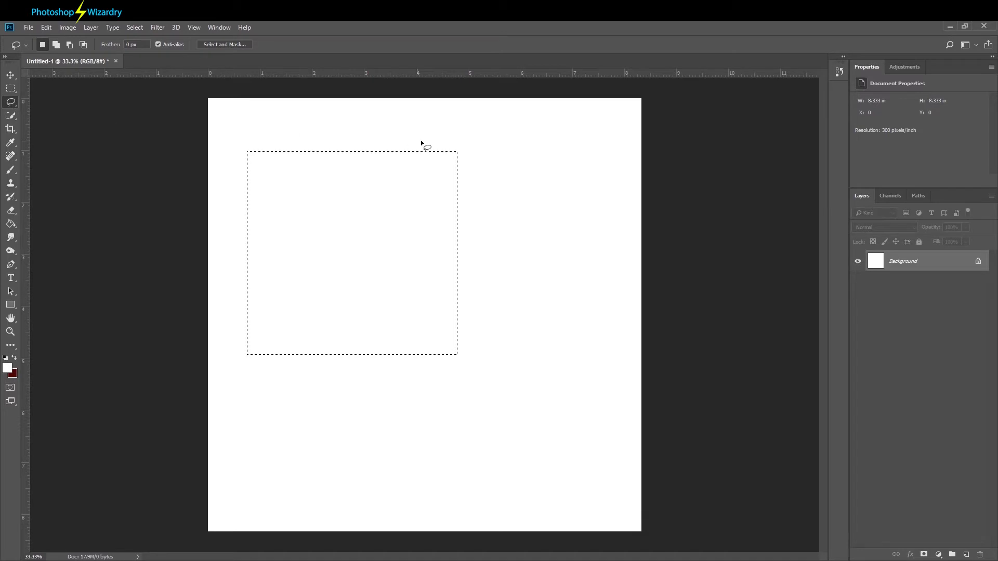
pyautogui.moveTo(434, 131)
pyautogui.mouseDown()
pyautogui.moveTo(396, 167)
pyautogui.moveTo(437, 256)
pyautogui.moveTo(436, 136)
pyautogui.mouseUp()
pyautogui.moveTo(362, 212)
pyautogui.mouseDown()
pyautogui.moveTo(401, 336)
pyautogui.moveTo(400, 205)
pyautogui.mouseUp()
pyautogui.moveTo(312, 185)
pyautogui.mouseDown()
pyautogui.moveTo(294, 225)
pyautogui.moveTo(355, 152)
pyautogui.mouseUp()
pyautogui.moveTo(281, 213)
pyautogui.mouseDown()
pyautogui.moveTo(305, 333)
pyautogui.moveTo(322, 225)
pyautogui.mouseUp()
pyautogui.moveTo(424, 196)
pyautogui.mouseDown()
pyautogui.moveTo(413, 320)
pyautogui.moveTo(419, 432)
pyautogui.moveTo(504, 263)
pyautogui.moveTo(511, 156)
pyautogui.moveTo(470, 162)
pyautogui.mouseUp()
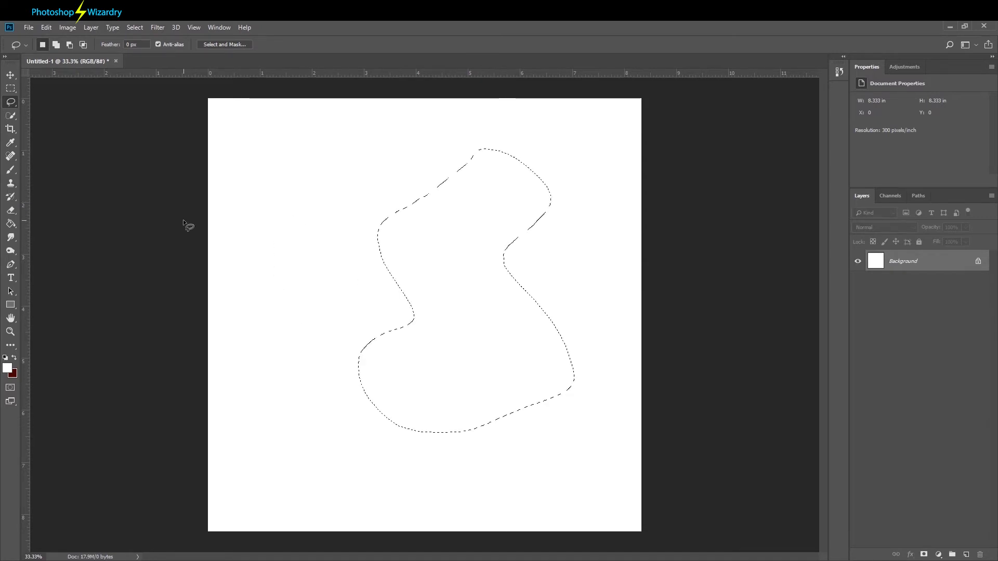
# Outline a many-sided selection in the canvas's upper-left half with the Polygonal Lasso Tool.
pyautogui.rightClick(14, 104)
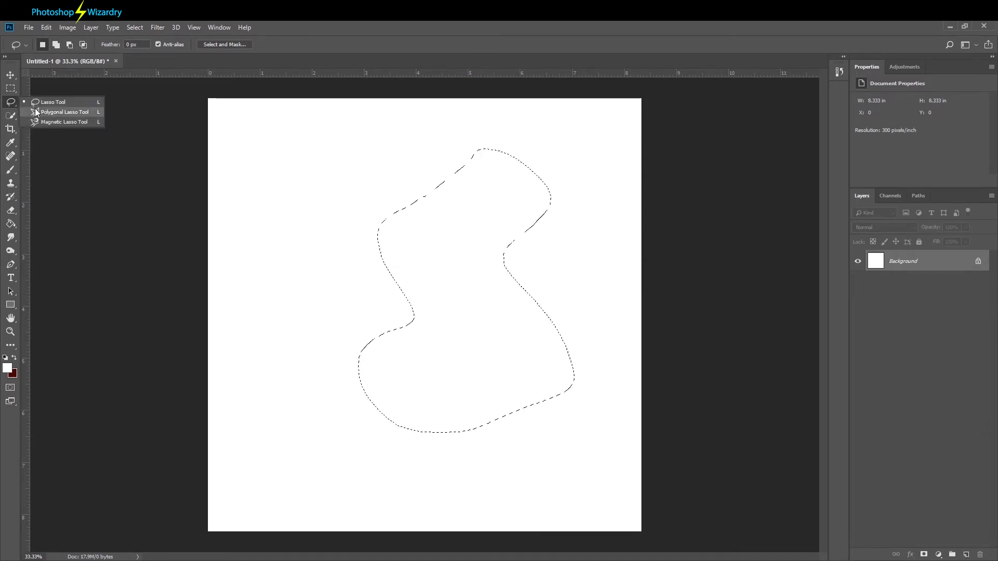
pyautogui.click(60, 112)
pyautogui.click(261, 156)
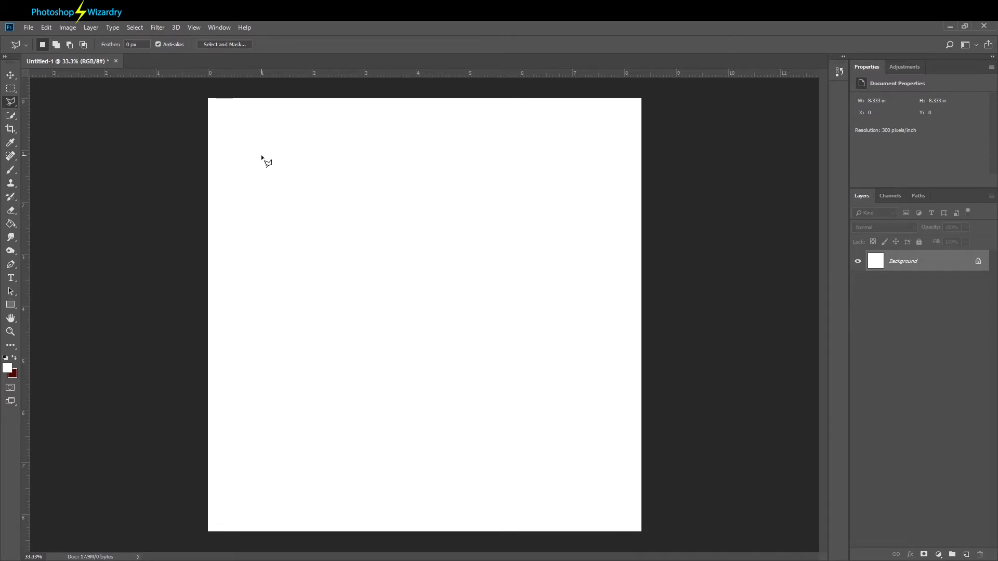
pyautogui.click(251, 215)
pyautogui.click(267, 267)
pyautogui.click(287, 301)
pyautogui.click(345, 316)
pyautogui.click(408, 311)
pyautogui.click(449, 235)
pyautogui.click(437, 156)
pyautogui.click(356, 151)
pyautogui.doubleClick(331, 131)
# Outline a closed triangular selection in the canvas's lower-right area with the Polygonal Lasso Tool.
pyautogui.click(503, 252)
pyautogui.click(400, 396)
pyautogui.click(602, 375)
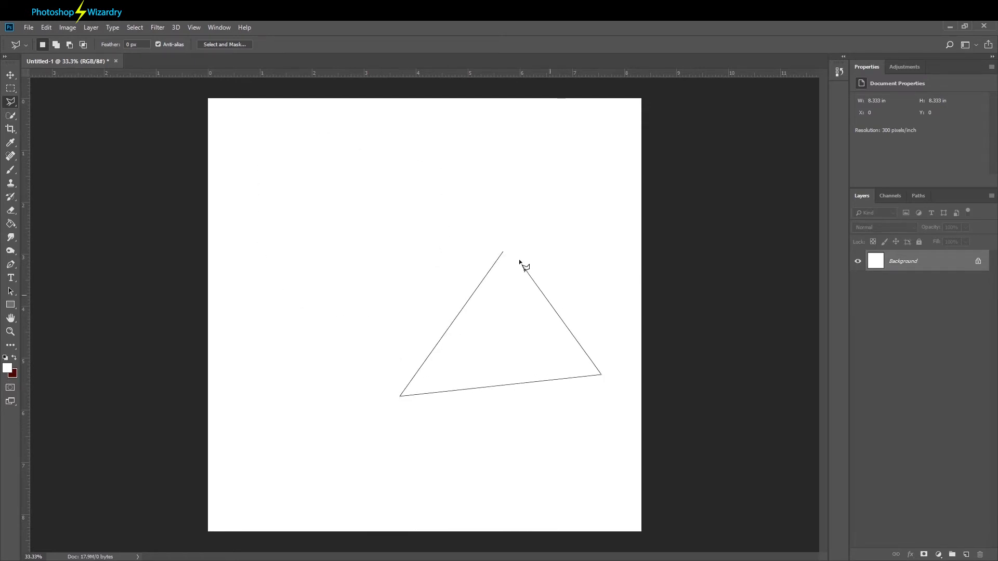
pyautogui.click(503, 253)
# Outline a four-sided polygonal selection about 4.3 by 3.7 inches in the middle of the canvas.
pyautogui.click(349, 251)
pyautogui.click(332, 345)
pyautogui.click(484, 359)
pyautogui.doubleClick(490, 233)
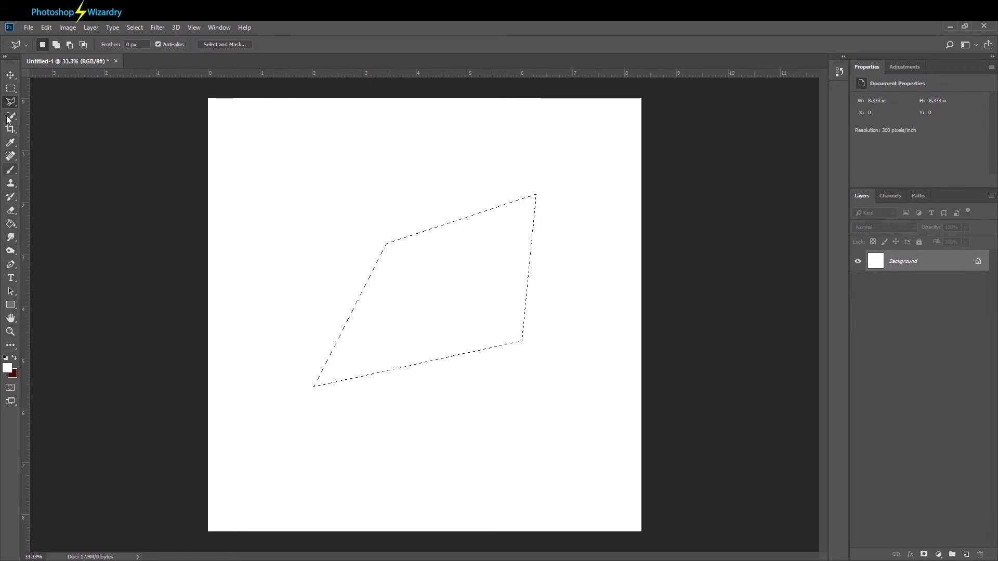
# Activate the Paint Bucket Tool and swap the foreground and background colors.
pyautogui.click(11, 226)
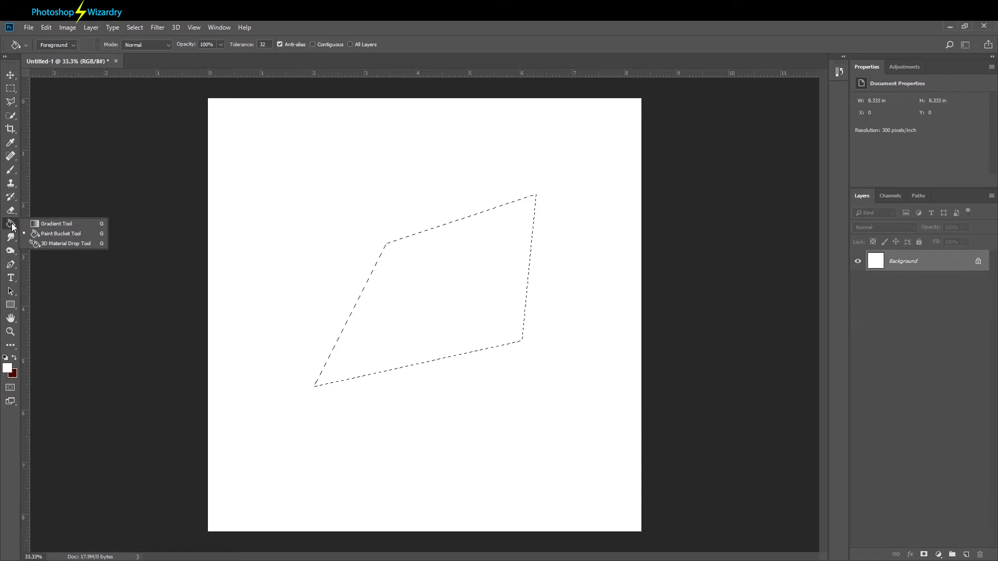
pyautogui.click(42, 233)
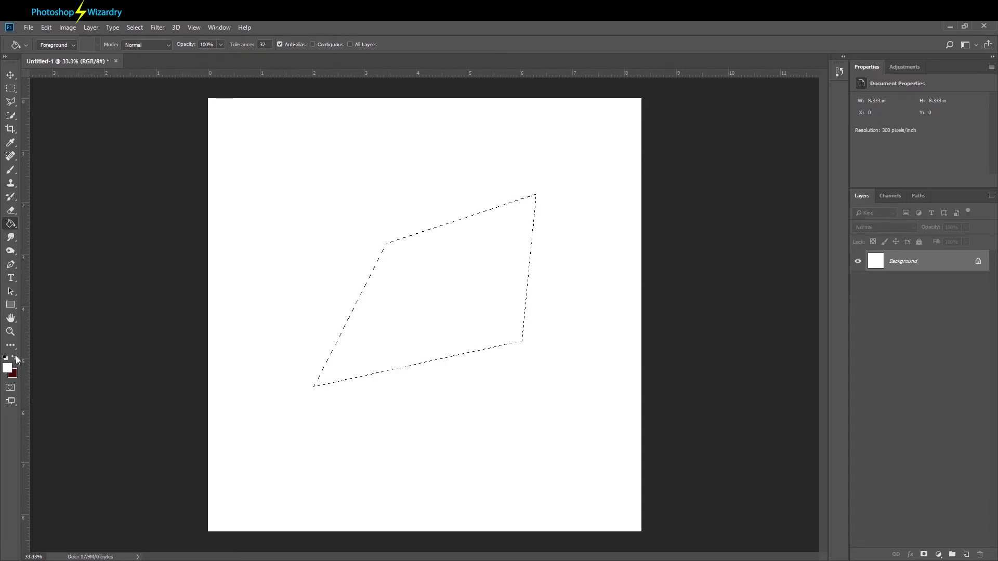
pyautogui.click(14, 358)
# Fill the four-sided selection with default black on a new layer, hiding Background during the fill and showing it again.
pyautogui.click(966, 555)
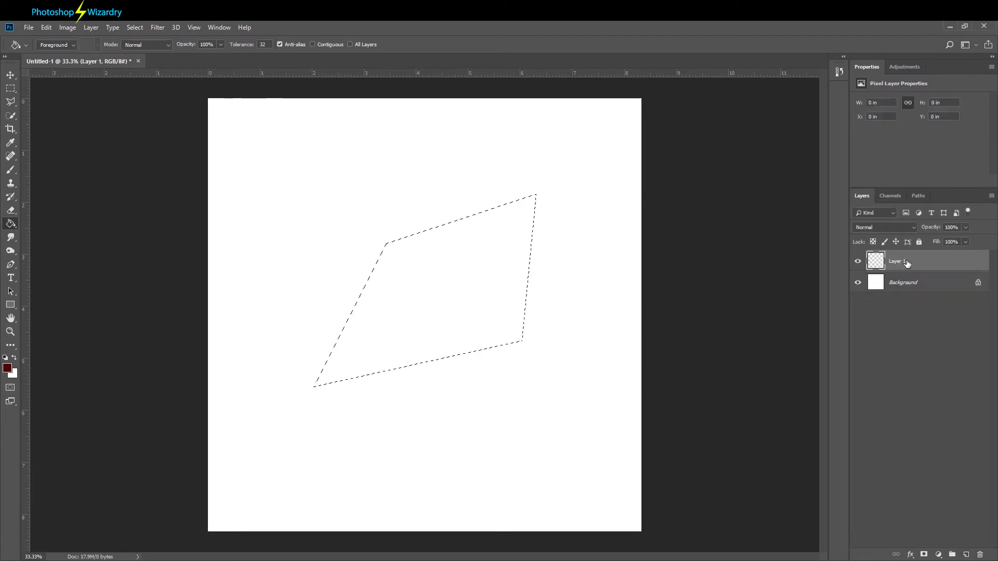
pyautogui.click(857, 283)
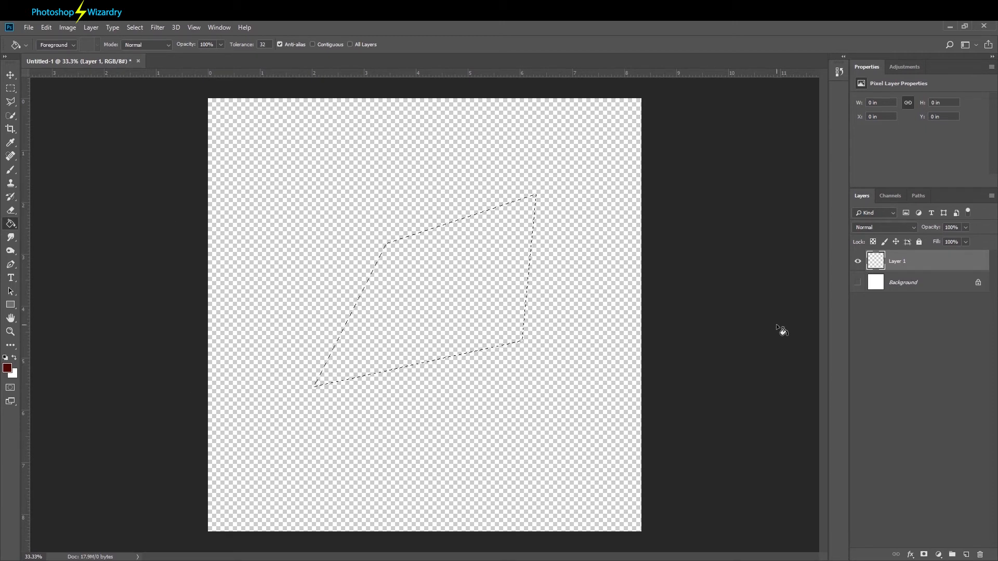
pyautogui.press('d')
pyautogui.click(465, 309)
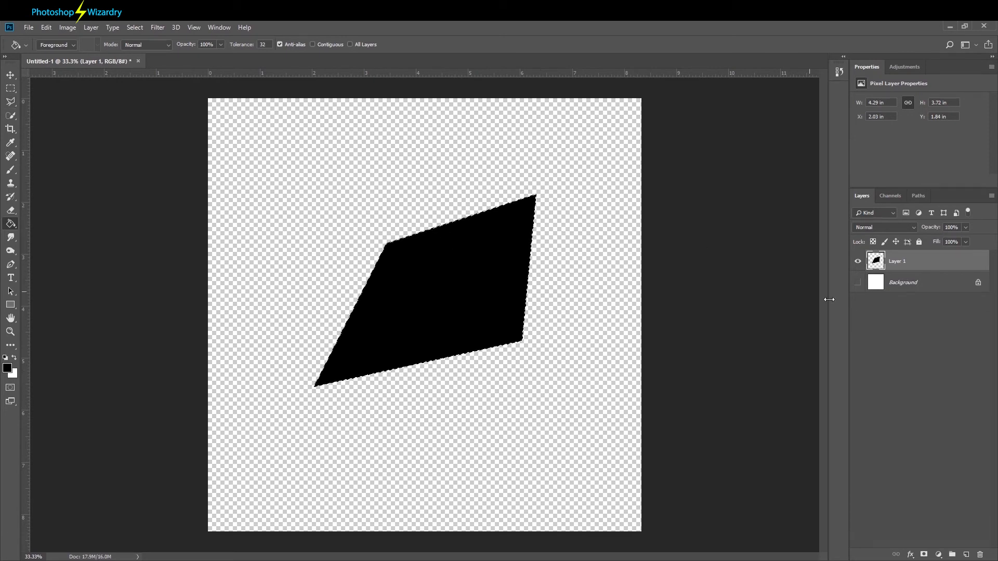
pyautogui.click(857, 282)
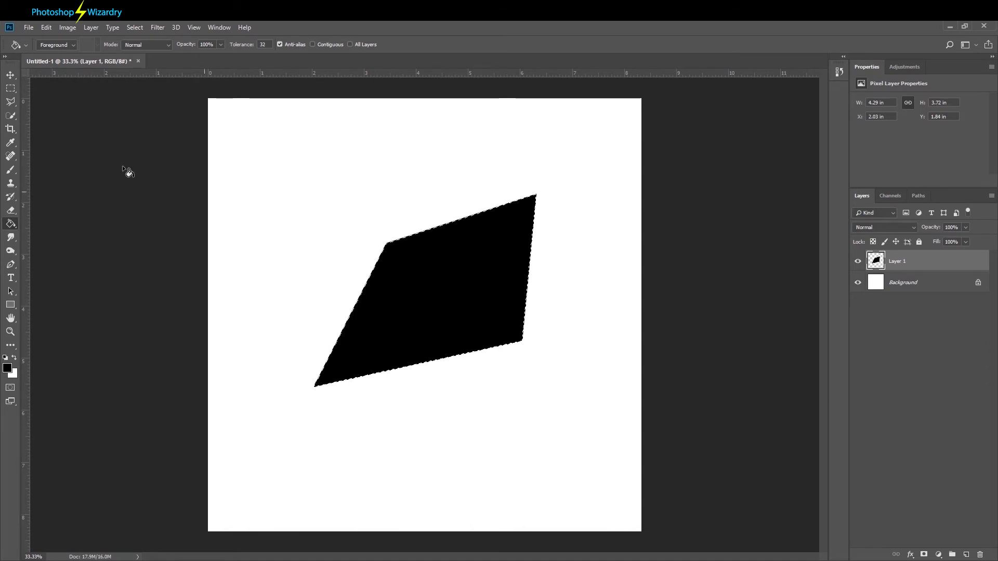
# Activate the Rectangular Marquee Tool and clear the four-sided selection, restoring it once and clearing it again.
pyautogui.click(10, 91)
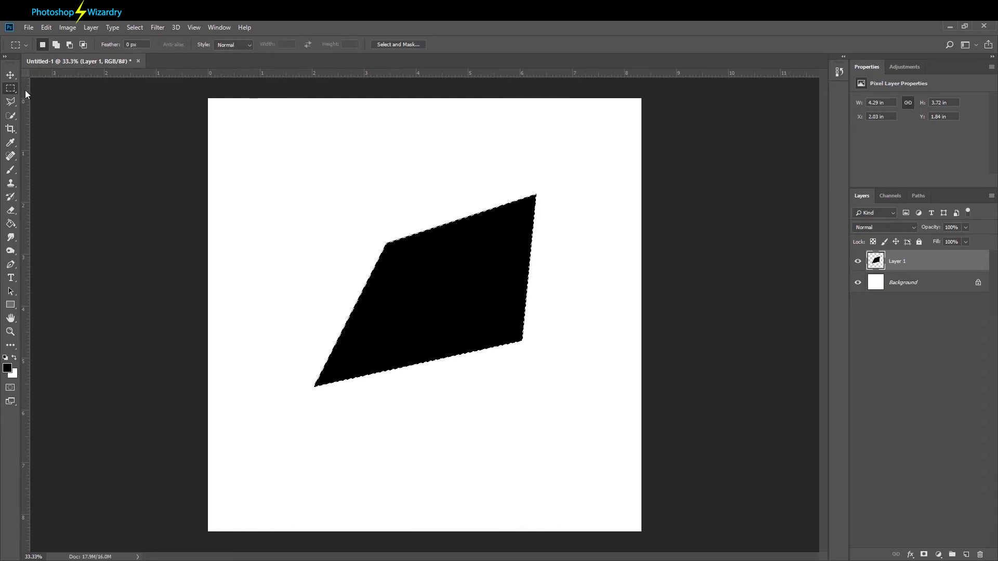
pyautogui.hotkey('ctrl', 'd')
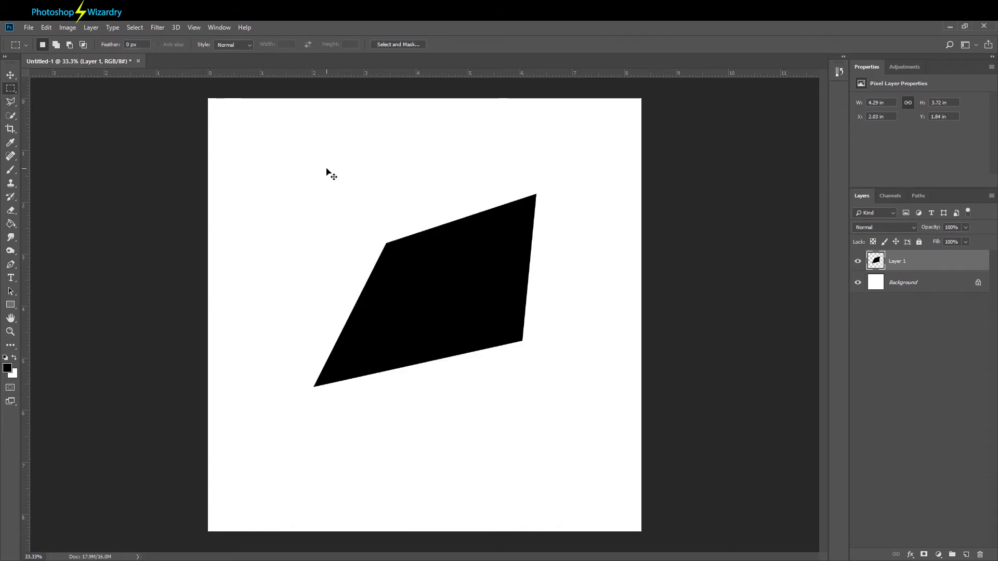
pyautogui.hotkey('ctrl', 'shift', 'd')
pyautogui.hotkey('ctrl', 'd')
pyautogui.moveTo(264, 198); pyautogui.dragTo(315, 255)
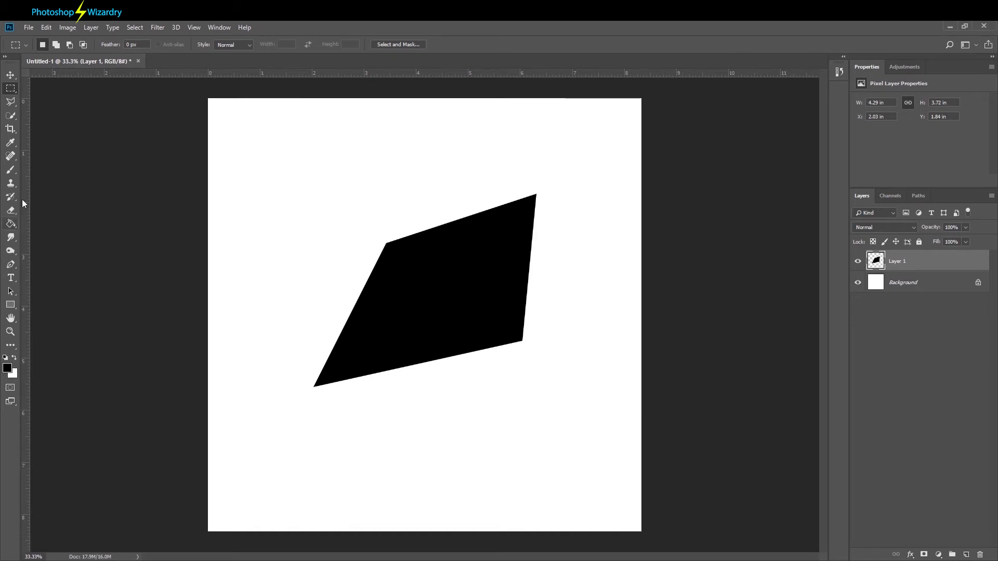
# Activate the Move Tool and toggle the visibility of Layer 1 and Background to compare what each layer contributes.
pyautogui.click(11, 76)
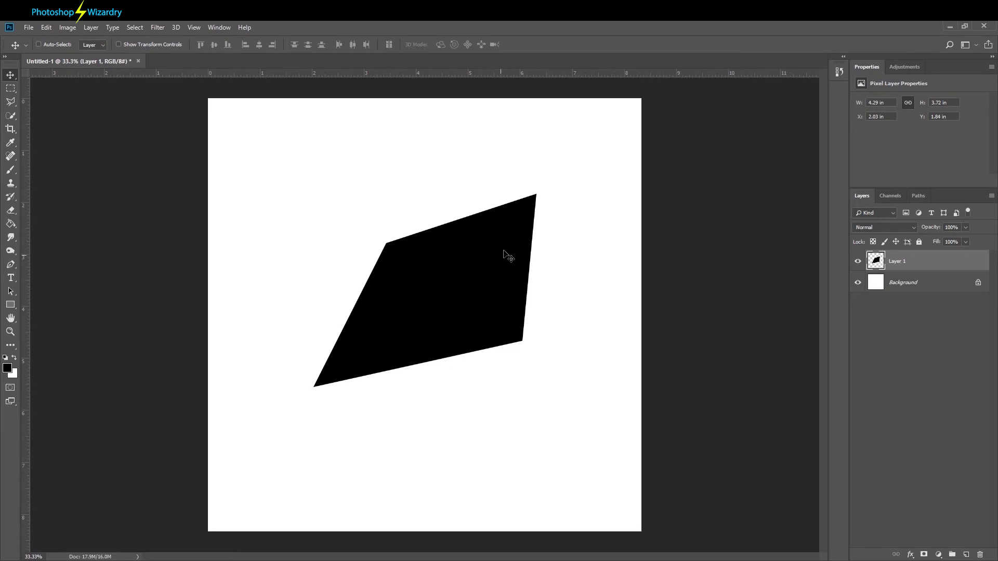
pyautogui.click(858, 262)
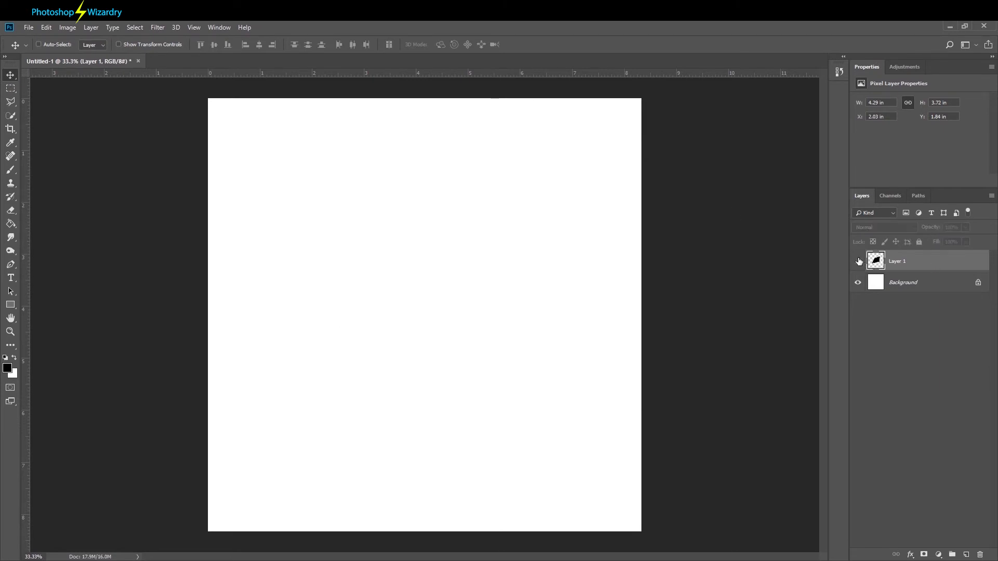
pyautogui.click(858, 262)
pyautogui.click(858, 264)
pyautogui.click(857, 261)
pyautogui.click(858, 266)
pyautogui.click(858, 266)
pyautogui.click(858, 266)
pyautogui.click(859, 268)
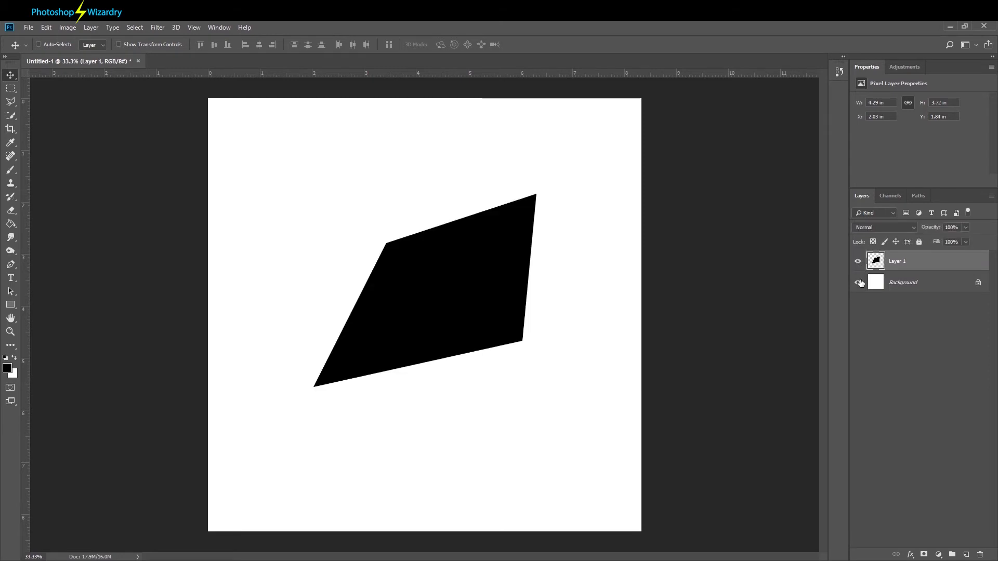
pyautogui.click(858, 283)
pyautogui.click(858, 282)
# Try to move the Background layer, and move the black shape on Layer 1 to about X 2.46 in, Y 2.31 in.
pyautogui.click(906, 281)
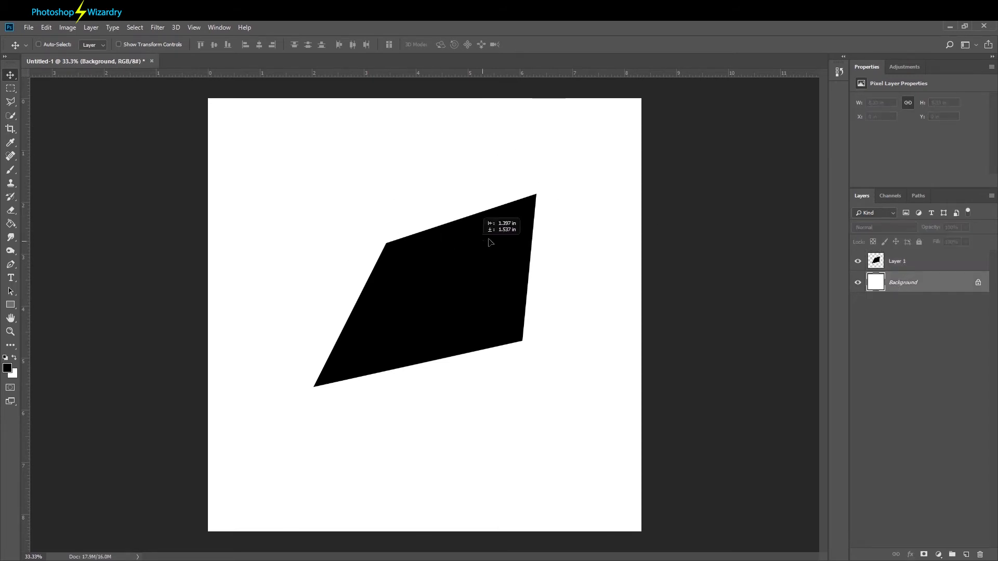
pyautogui.click(478, 442)
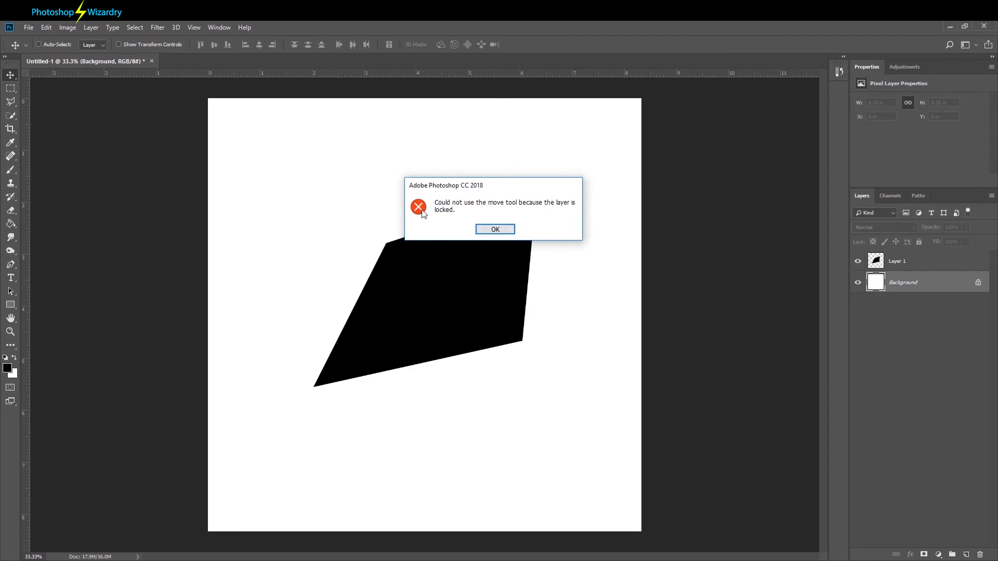
pyautogui.click(494, 229)
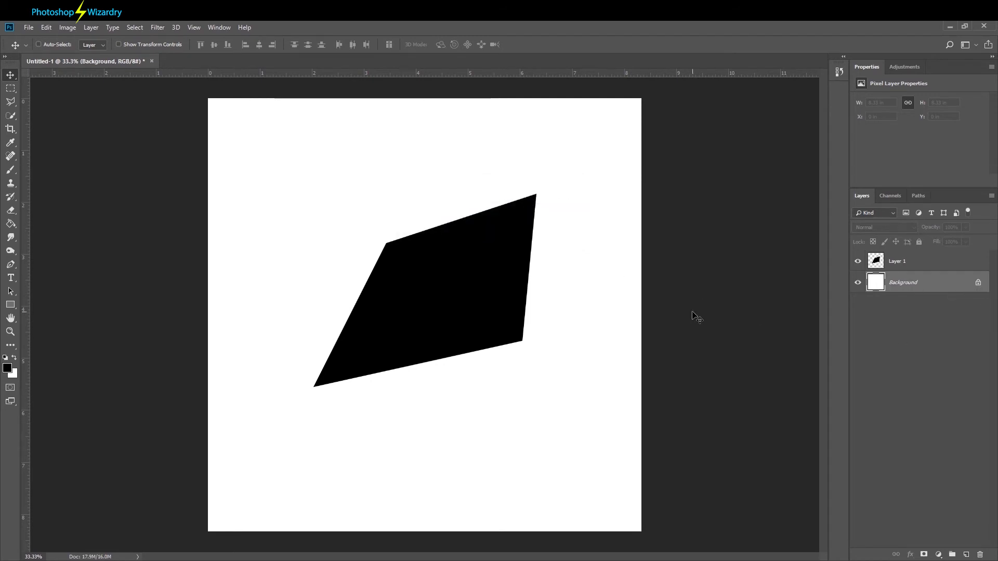
pyautogui.click(924, 265)
pyautogui.moveTo(427, 314); pyautogui.dragTo(448, 338)
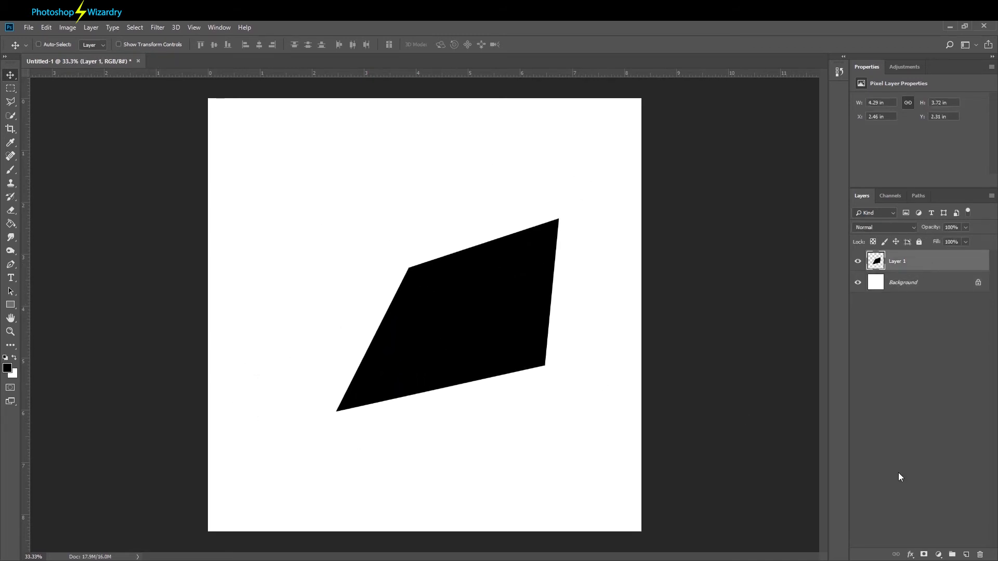
# Add a new layer and outline a rectangular selection about 2.13 by 1.71 inches over the black shape's upper-left corner.
pyautogui.click(965, 554)
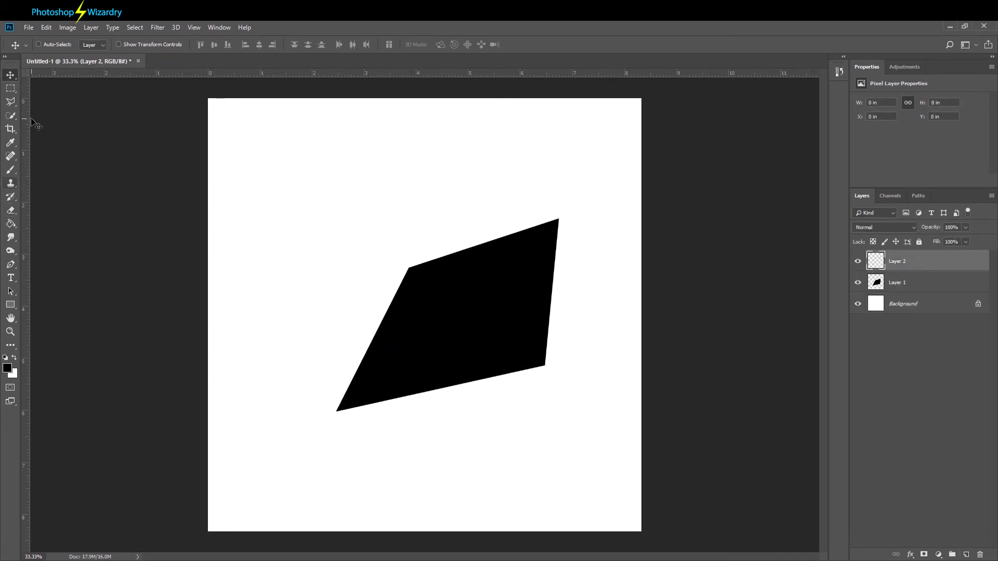
pyautogui.click(10, 88)
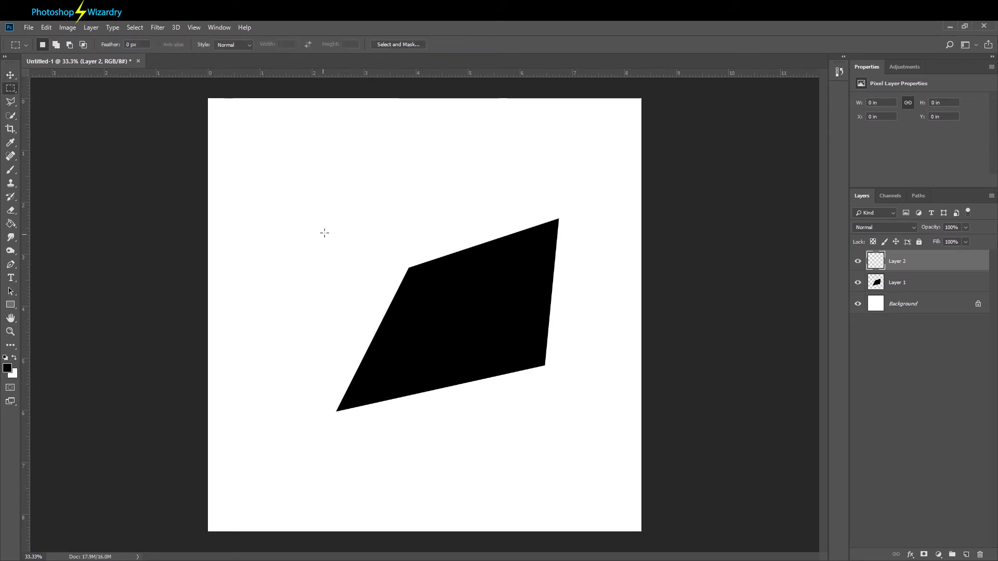
pyautogui.moveTo(325, 207); pyautogui.dragTo(436, 296)
# Fill the rectangular selection on Layer 2 with a bright blue foreground color using the Paint Bucket Tool, and deselect it.
pyautogui.click(8, 368)
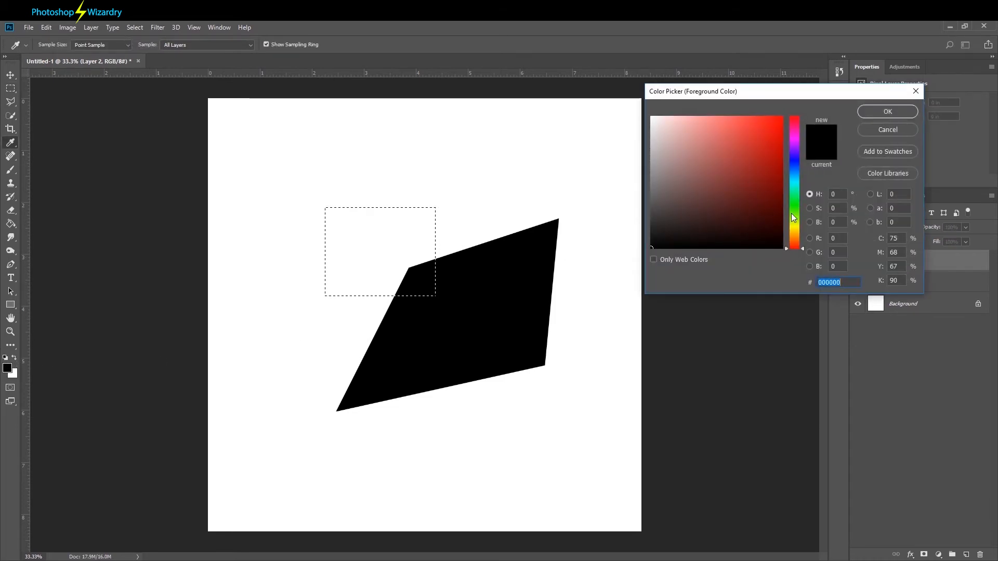
pyautogui.click(795, 177)
pyautogui.click(784, 134)
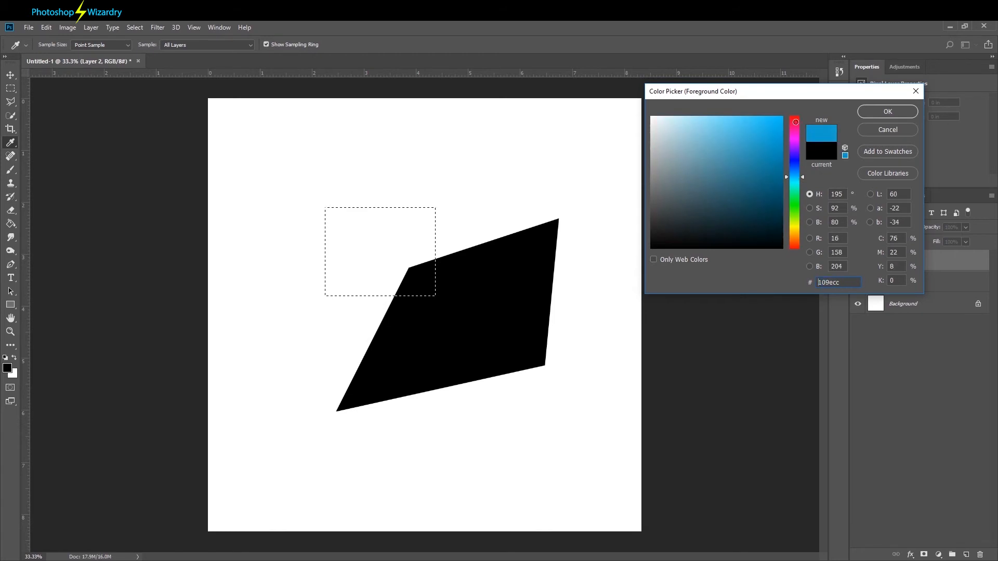
pyautogui.click(881, 107)
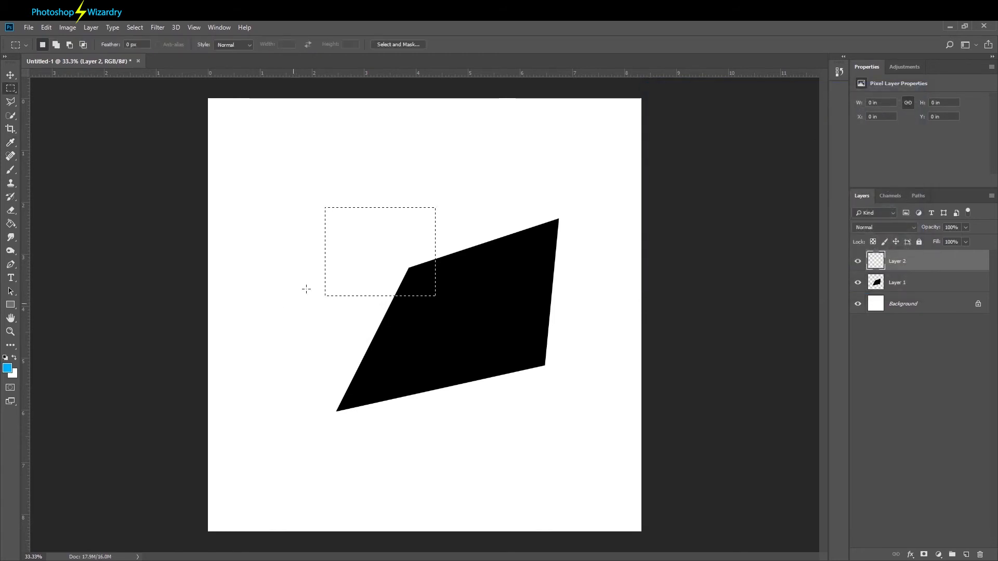
pyautogui.click(11, 223)
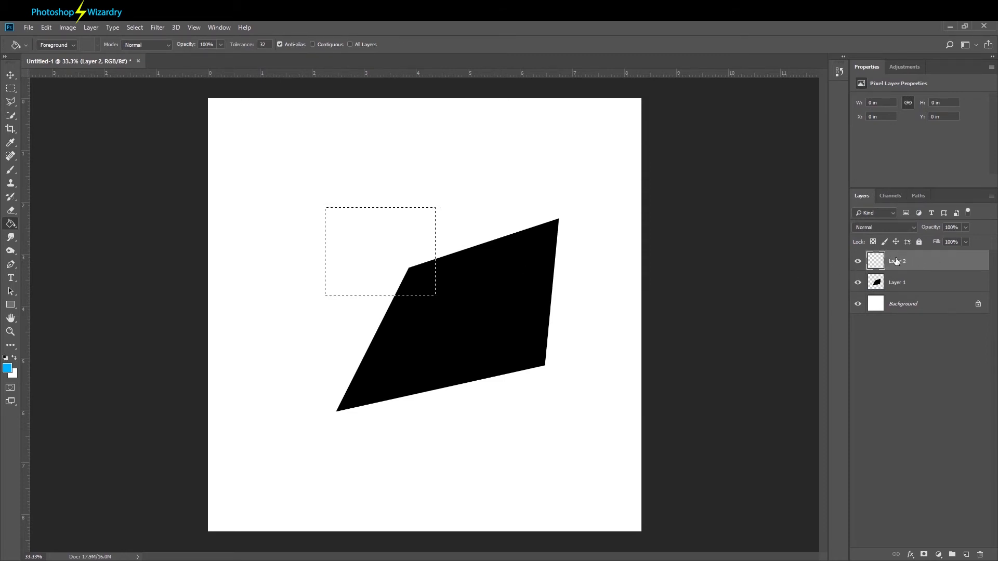
pyautogui.click(352, 240)
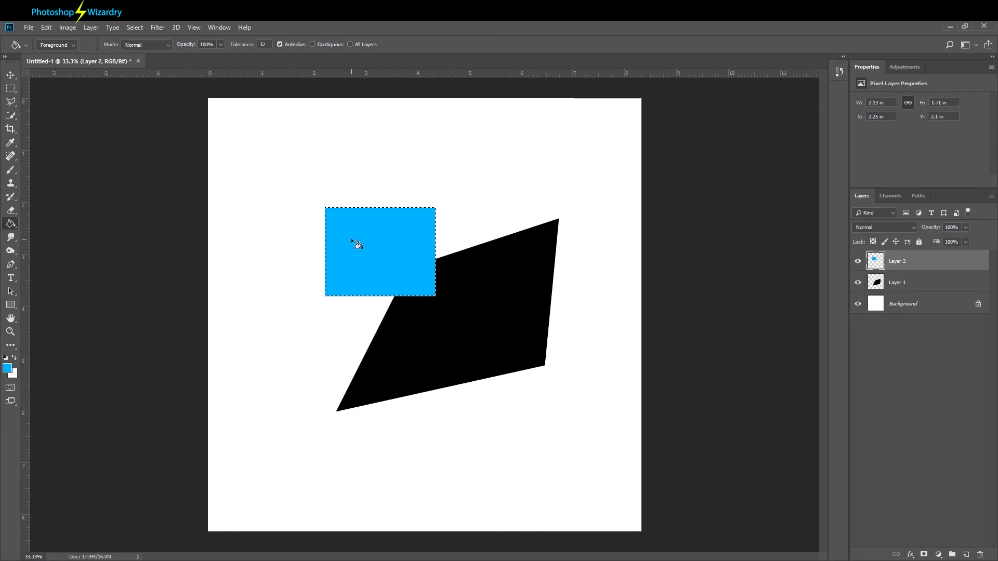
pyautogui.hotkey('ctrl', 'd')
# Move the blue rectangle to about X 2.37, Y 2.31 in and the black shape to about X 2.25, Y 2.73 in, each on its own layer.
pyautogui.click(10, 78)
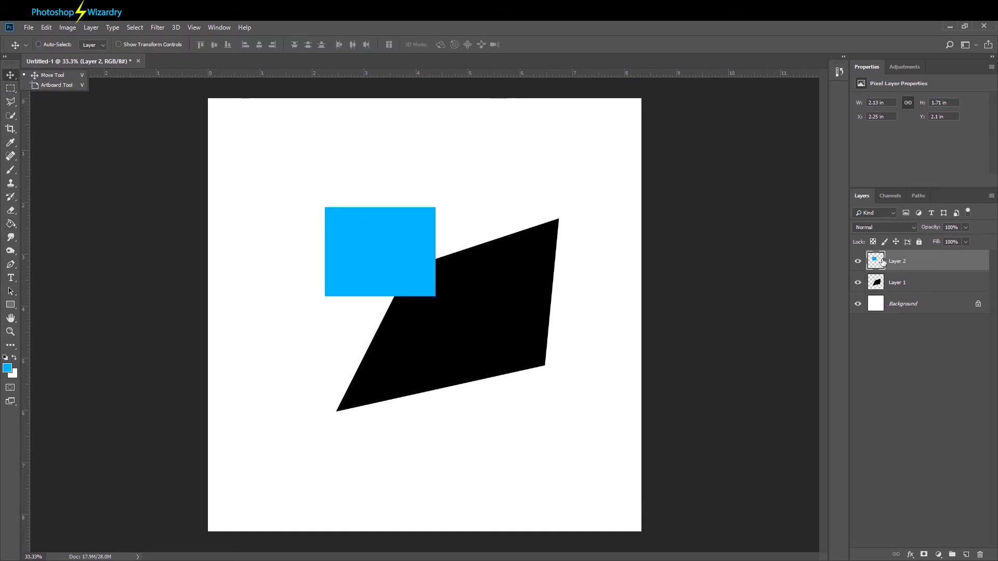
pyautogui.moveTo(357, 241)
pyautogui.mouseDown()
pyautogui.moveTo(435, 273)
pyautogui.moveTo(346, 224)
pyautogui.moveTo(378, 323)
pyautogui.moveTo(370, 242)
pyautogui.mouseUp()
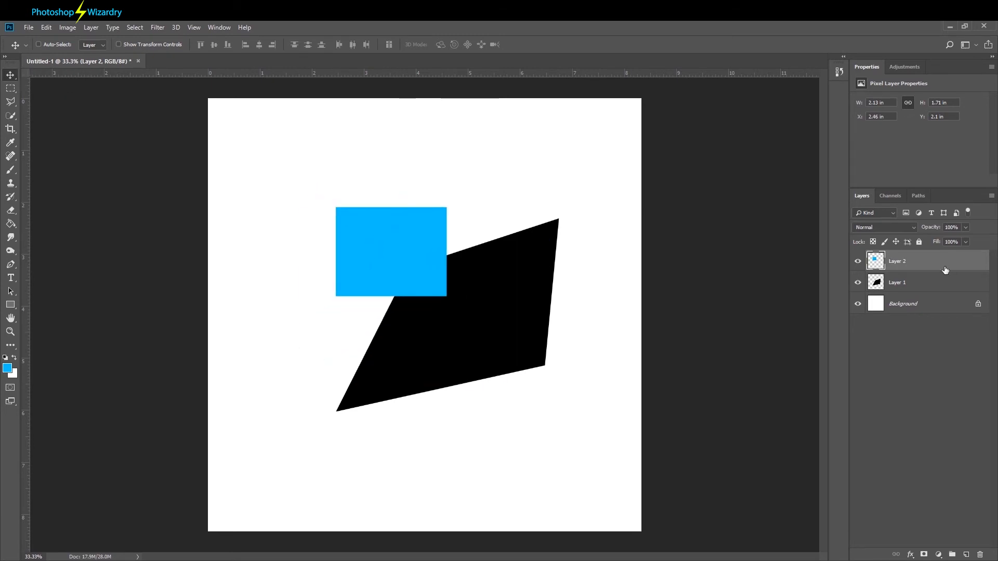
pyautogui.moveTo(907, 285); pyautogui.dragTo(919, 256)
pyautogui.moveTo(468, 291); pyautogui.dragTo(436, 291)
pyautogui.moveTo(935, 295); pyautogui.dragTo(920, 259)
pyautogui.moveTo(358, 264); pyautogui.dragTo(316, 296)
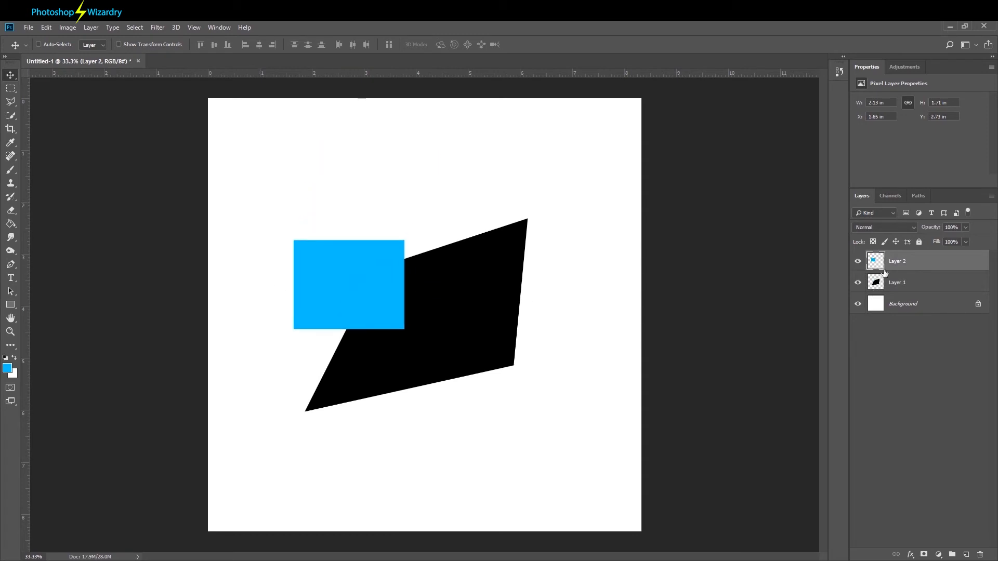
pyautogui.click(950, 276)
pyautogui.moveTo(430, 298); pyautogui.dragTo(419, 320)
pyautogui.click(932, 260)
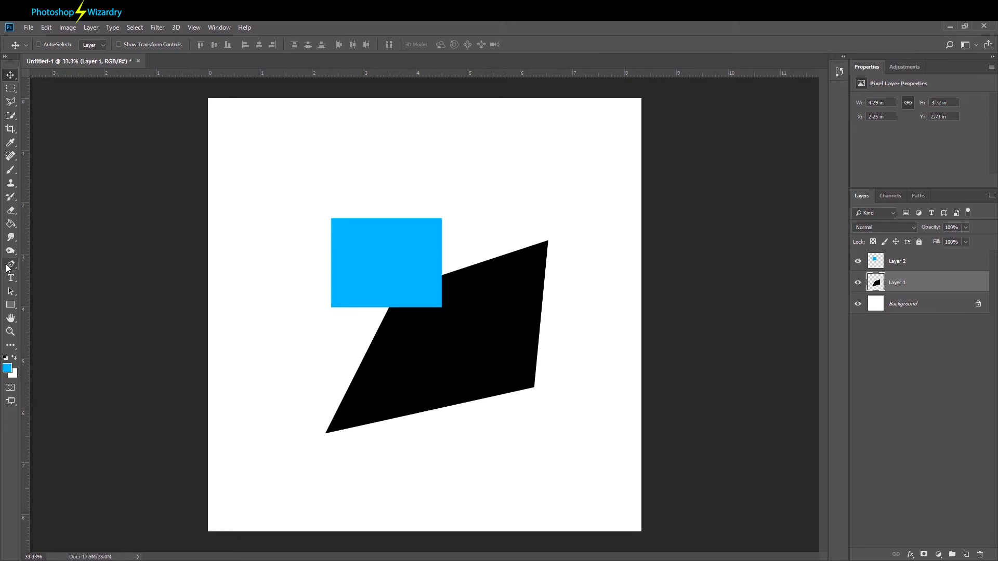
# Select Layer 2 and add a new empty layer above it.
pyautogui.click(10, 223)
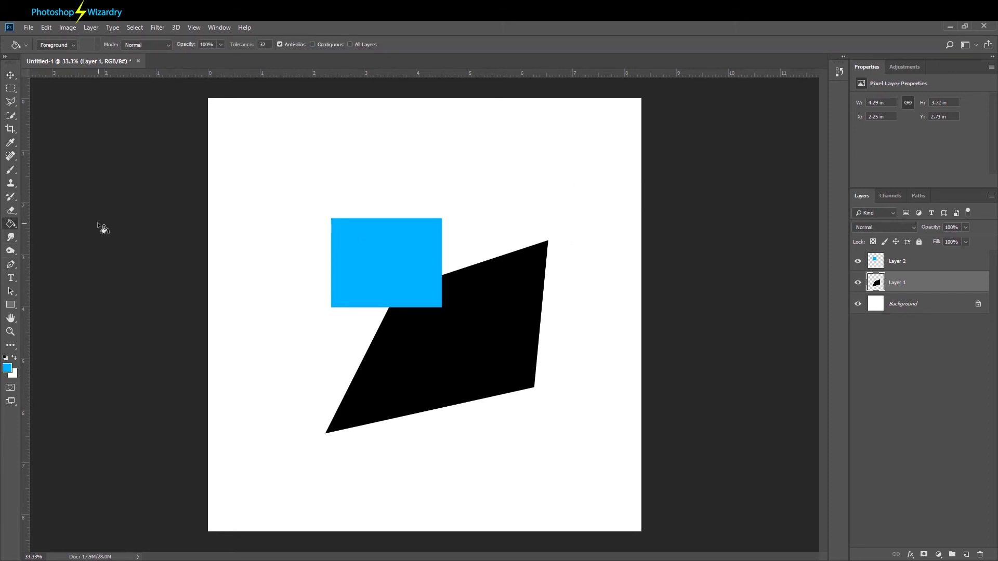
pyautogui.press('v')
pyautogui.click(898, 265)
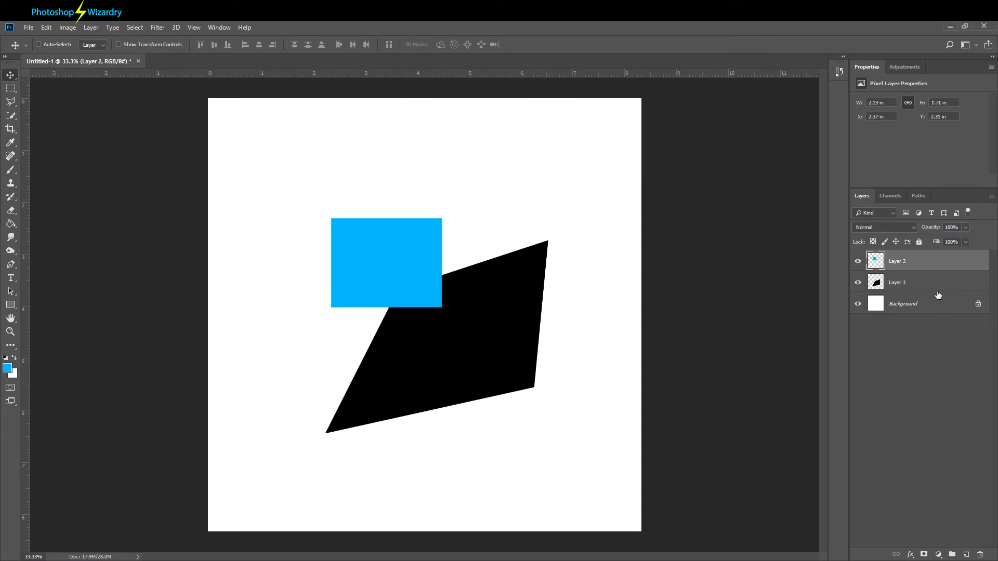
pyautogui.click(967, 555)
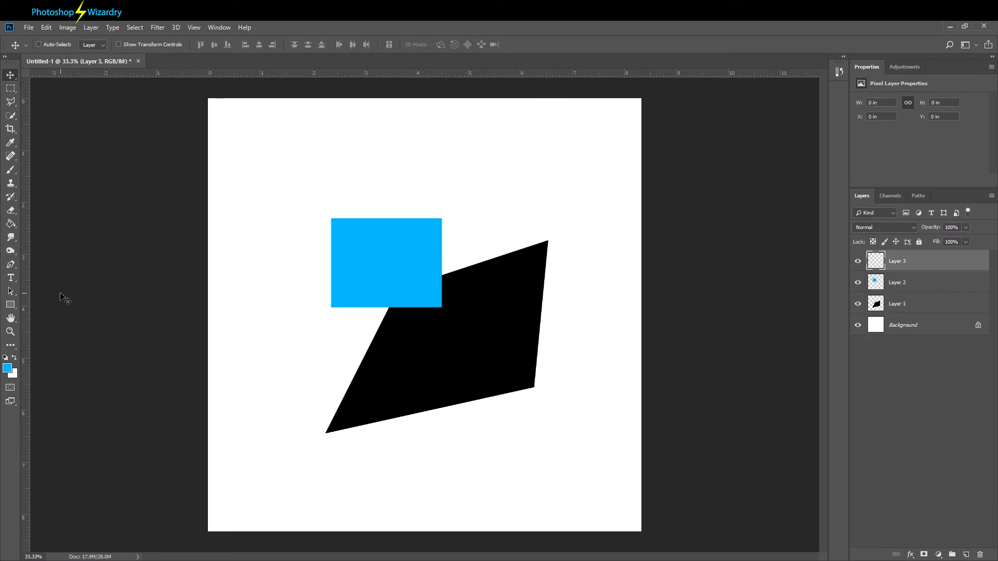
# Set the foreground color to the dark gray #656565.
pyautogui.click(7, 367)
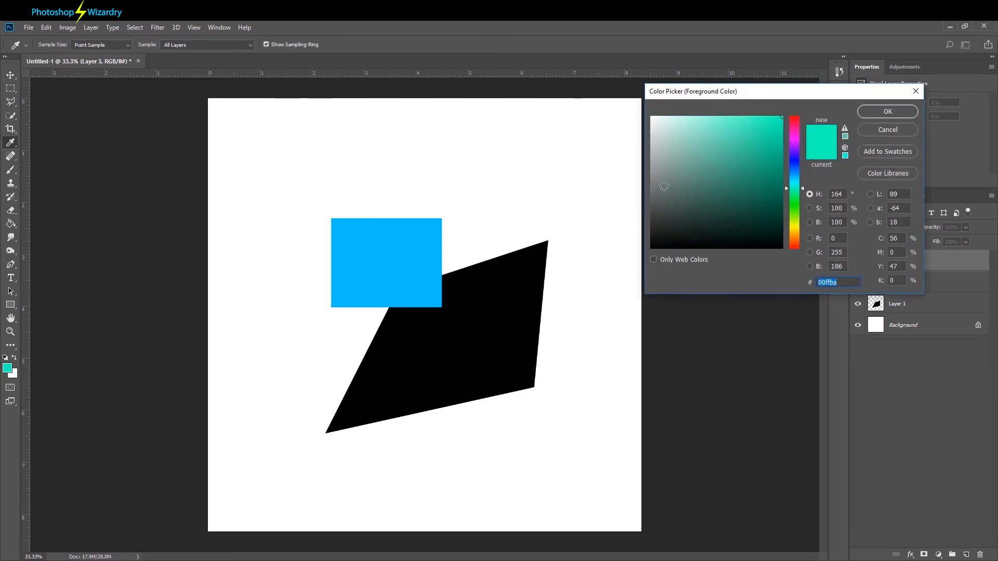
pyautogui.moveTo(664, 186); pyautogui.dragTo(637, 176)
pyautogui.moveTo(659, 209); pyautogui.dragTo(648, 202)
pyautogui.moveTo(648, 190); pyautogui.dragTo(651, 196)
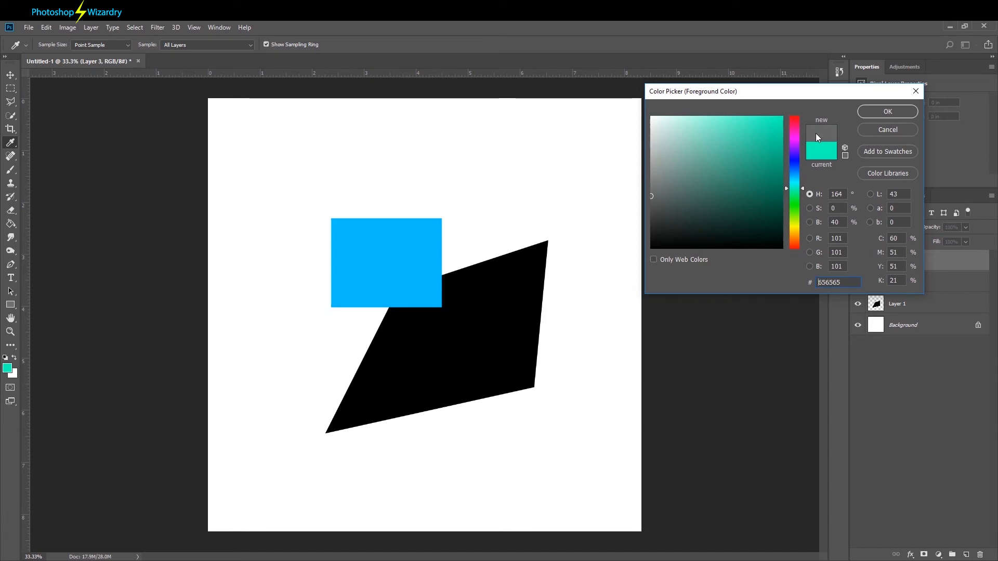
pyautogui.click(888, 111)
# Move the blue rectangle to about X 0.97, Y 4.02 in and the black shape to about X 3.1, Y 3.78 in.
pyautogui.press('v')
pyautogui.hotkey('alt', '[')
pyautogui.moveTo(388, 260); pyautogui.dragTo(314, 349)
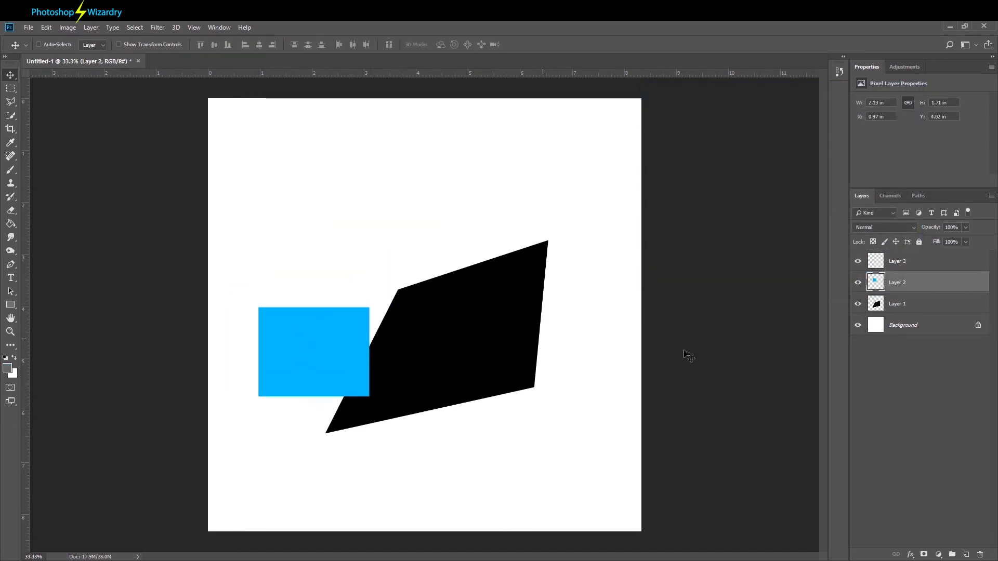
pyautogui.click(918, 308)
pyautogui.moveTo(463, 344); pyautogui.dragTo(506, 398)
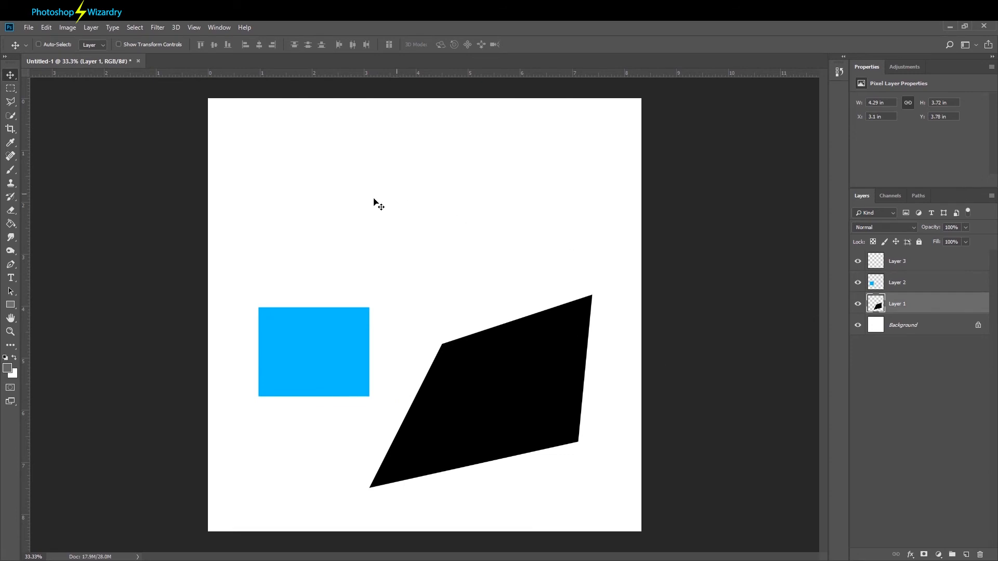
# Remove the empty Layer 3 and add the text "Yer a Wizard Harry!" in a text box about 7.8 by 3 inches above the shapes.
pyautogui.click(919, 262)
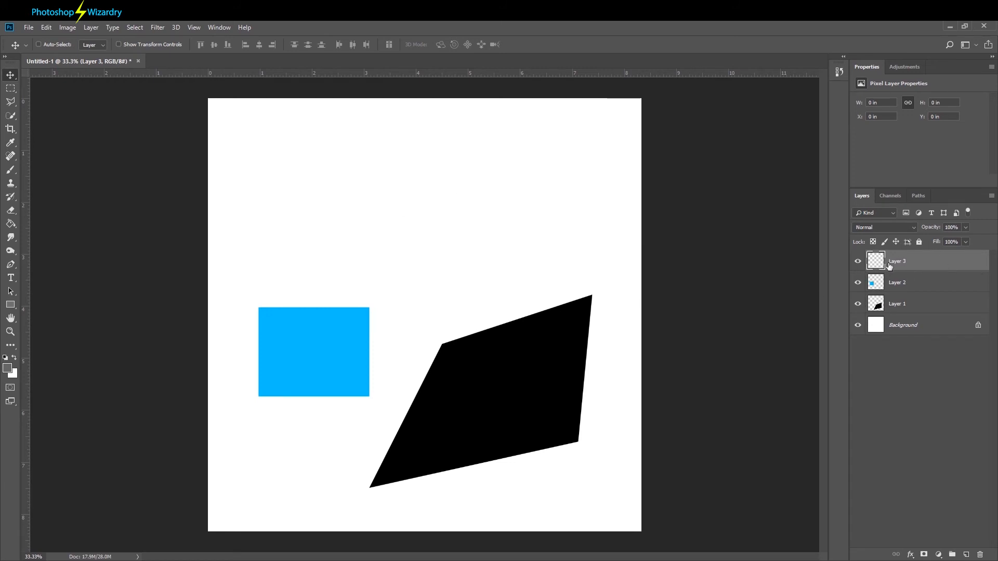
pyautogui.click(9, 282)
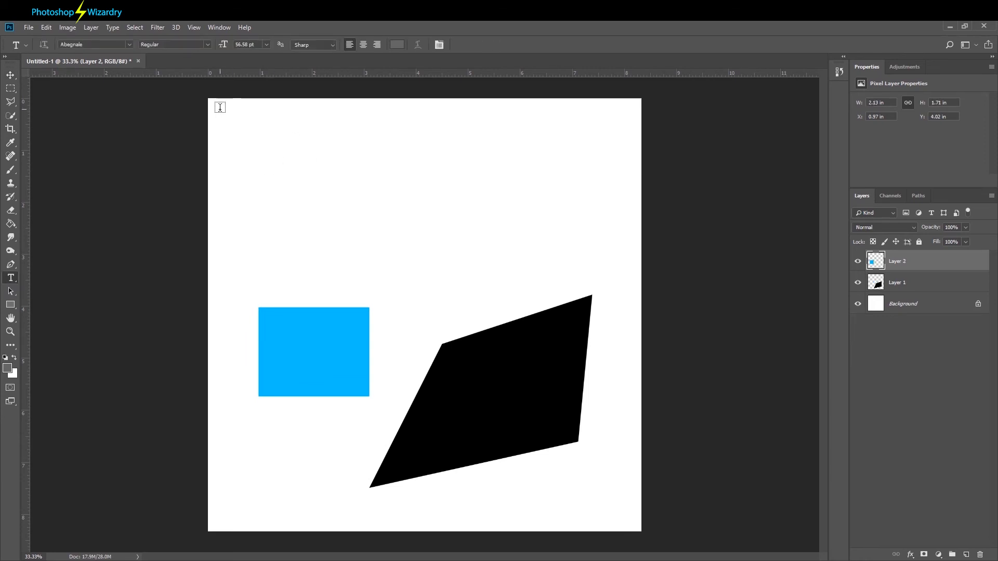
pyautogui.moveTo(219, 108); pyautogui.dragTo(624, 267)
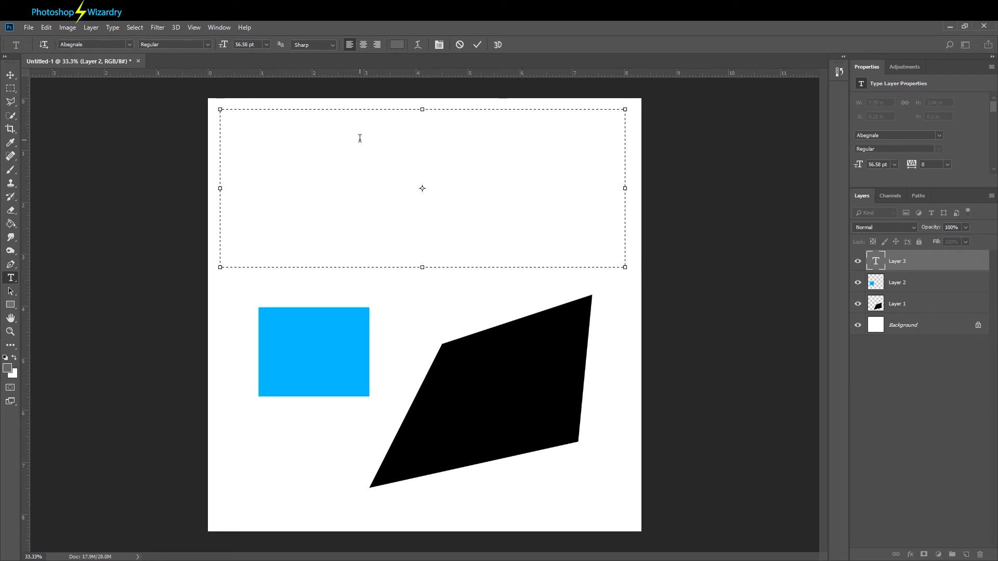
pyautogui.write('Yer a Wi')
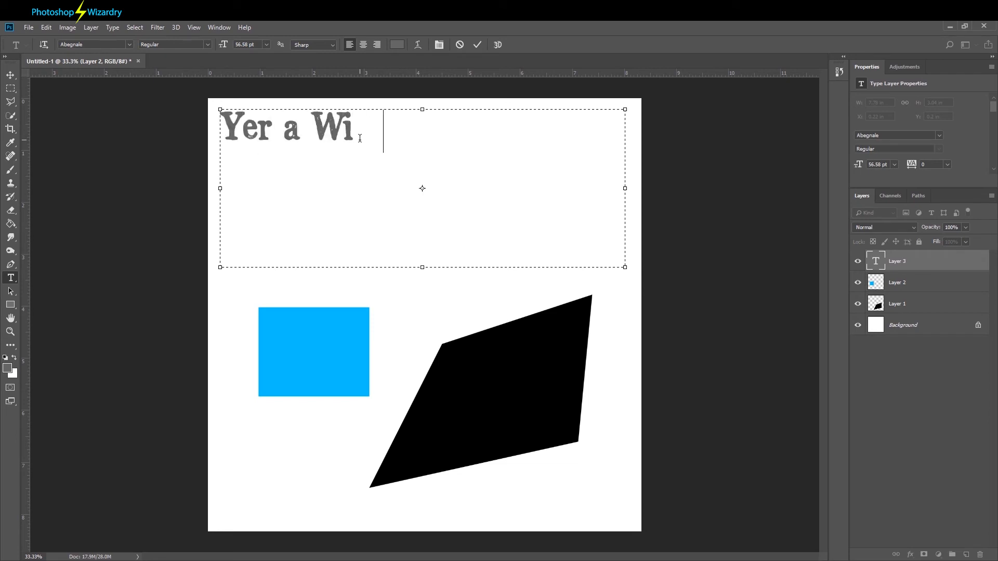
pyautogui.write('zard Harry')
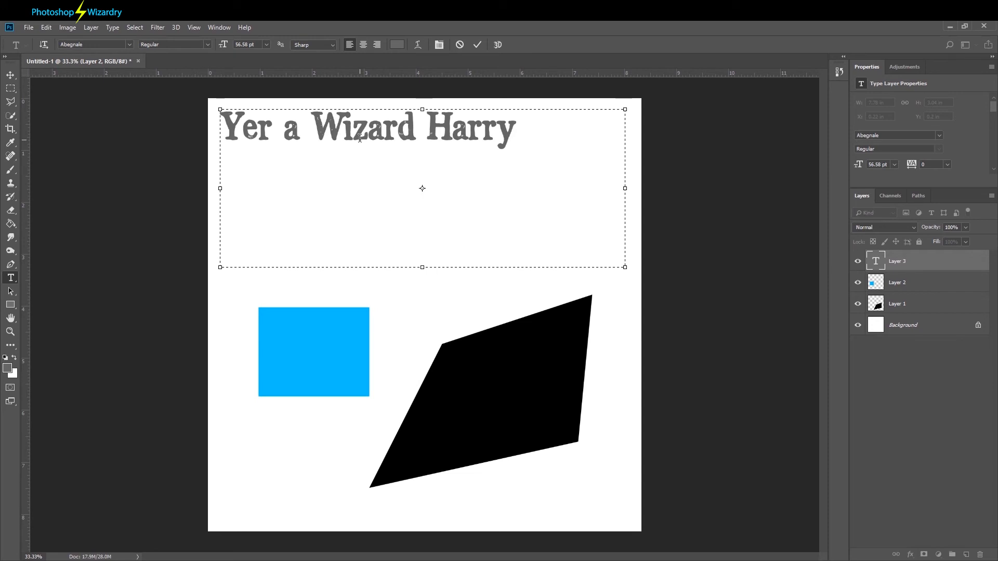
pyautogui.write('!')
# Choose Copperplate Gothic Bold as the font for the text layer.
pyautogui.click(129, 45)
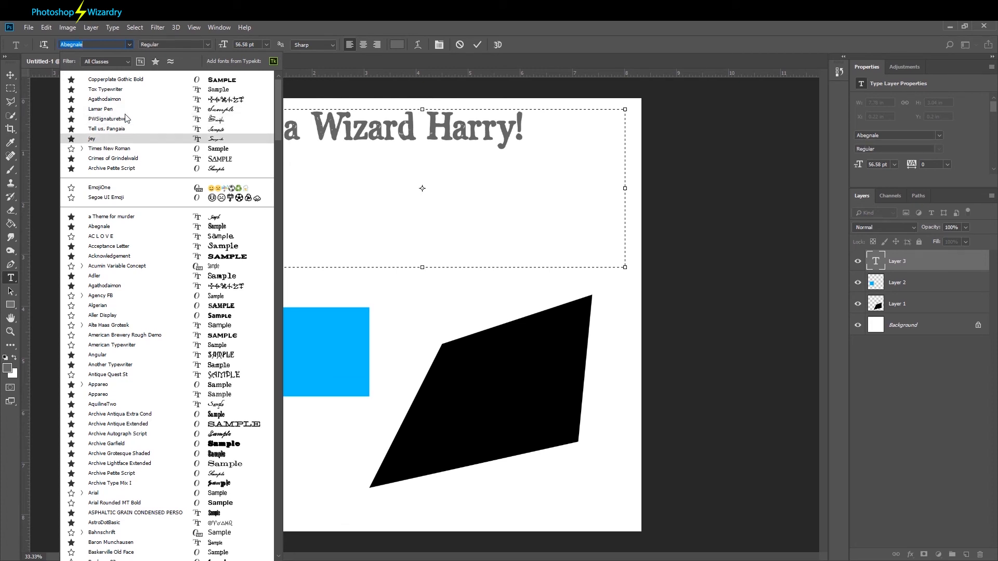
pyautogui.click(134, 81)
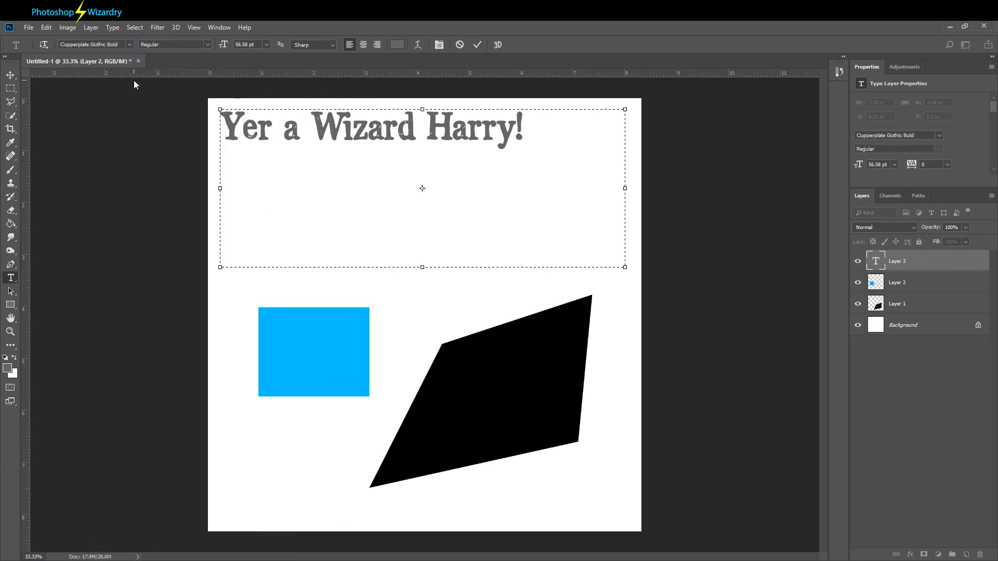
# Select all of the text in the text box and set its font to Copperplate Gothic Bold.
pyautogui.click(314, 115)
pyautogui.hotkey('ctrl', 'a')
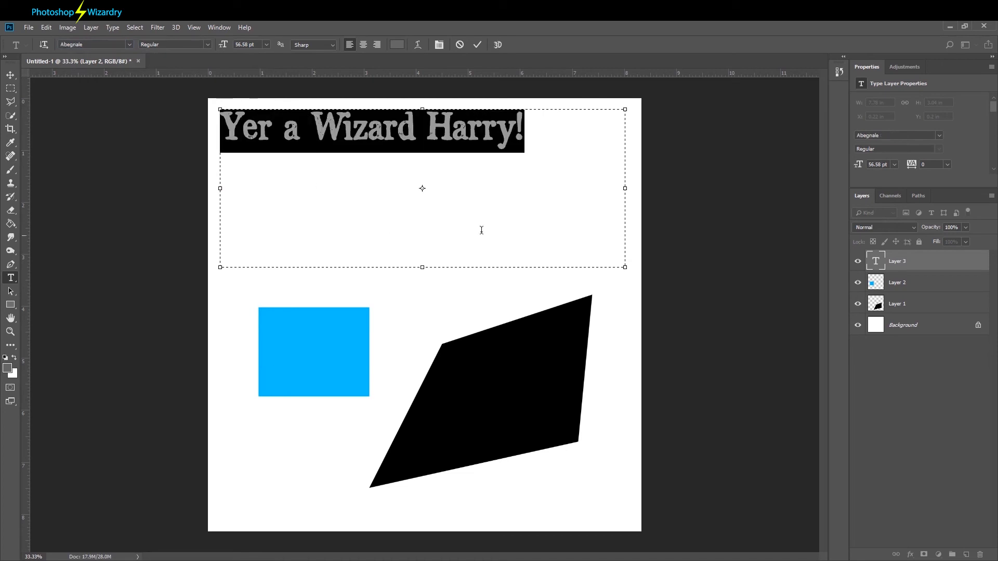
pyautogui.click(129, 45)
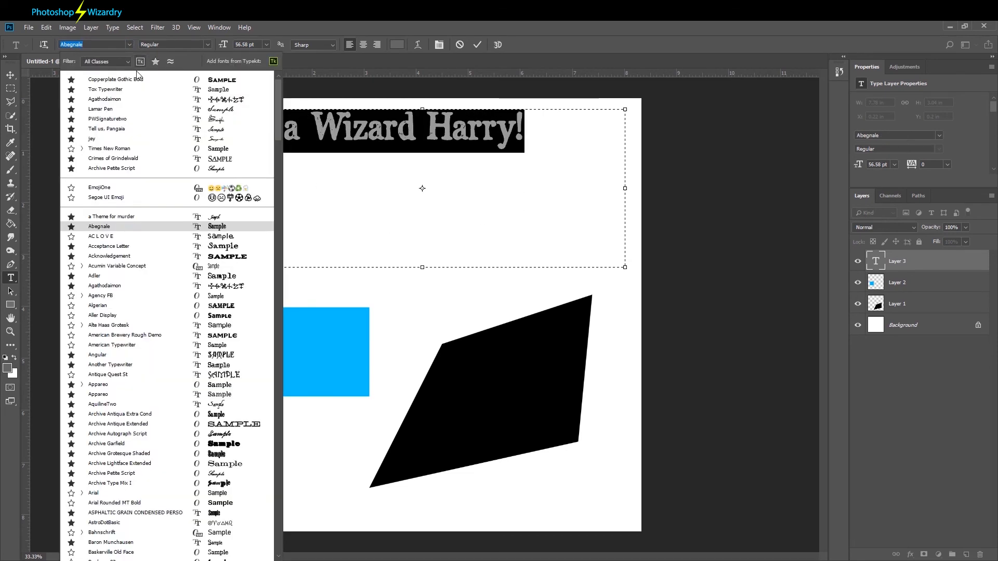
pyautogui.click(135, 78)
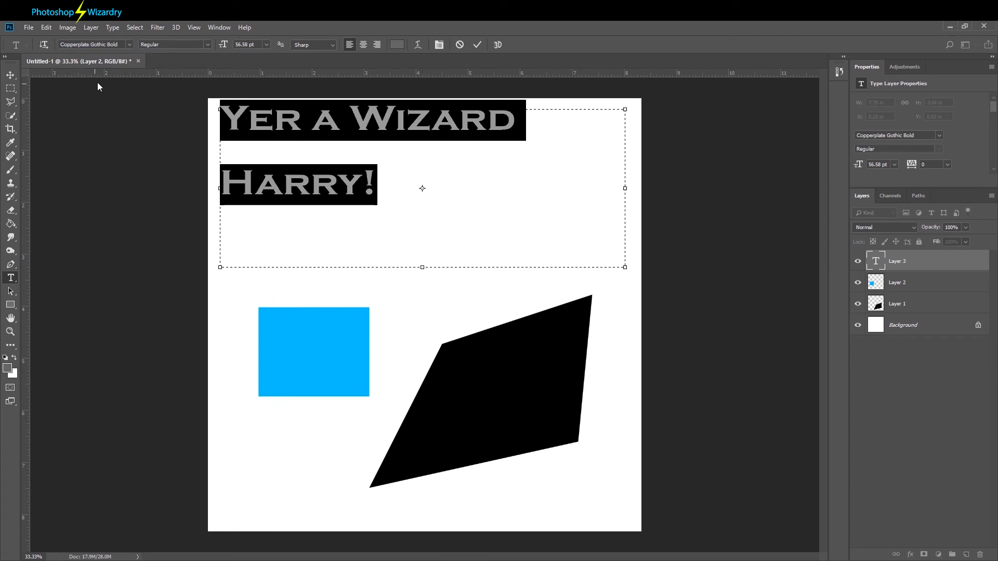
# Find the Harry P font by searching for "harry" and apply it to the selected text in Regular style.
pyautogui.click(121, 45)
pyautogui.write('harry')
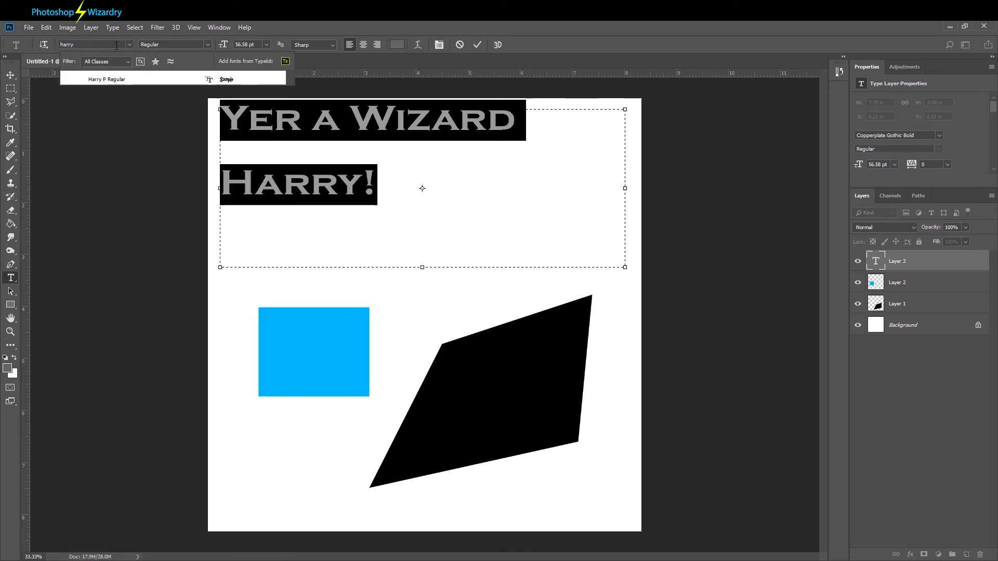
pyautogui.click(119, 81)
pyautogui.click(208, 44)
pyautogui.click(207, 47)
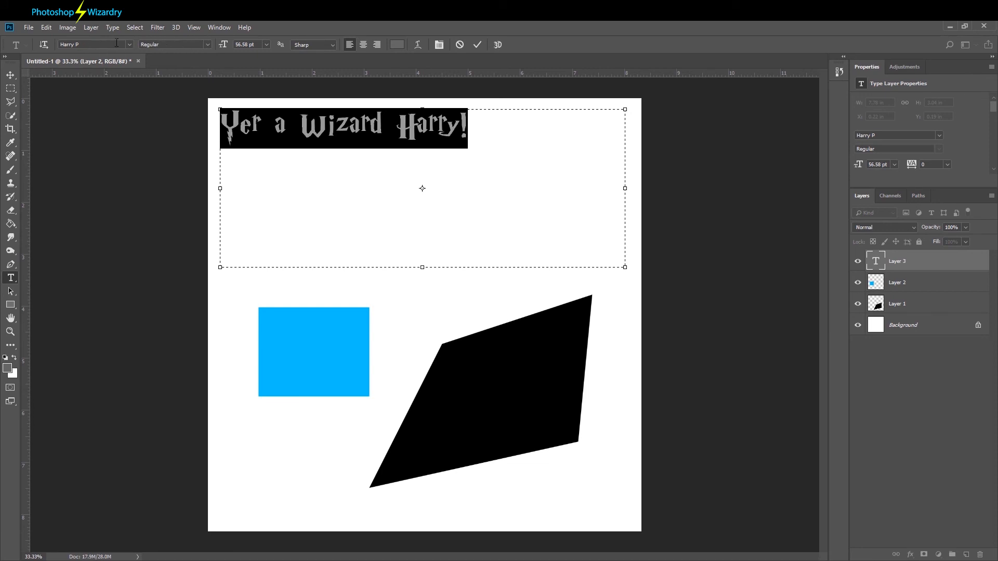
pyautogui.click(208, 44)
pyautogui.click(208, 44)
# Try a 36 pt font size on the selected text, then settle on 72 pt.
pyautogui.click(269, 45)
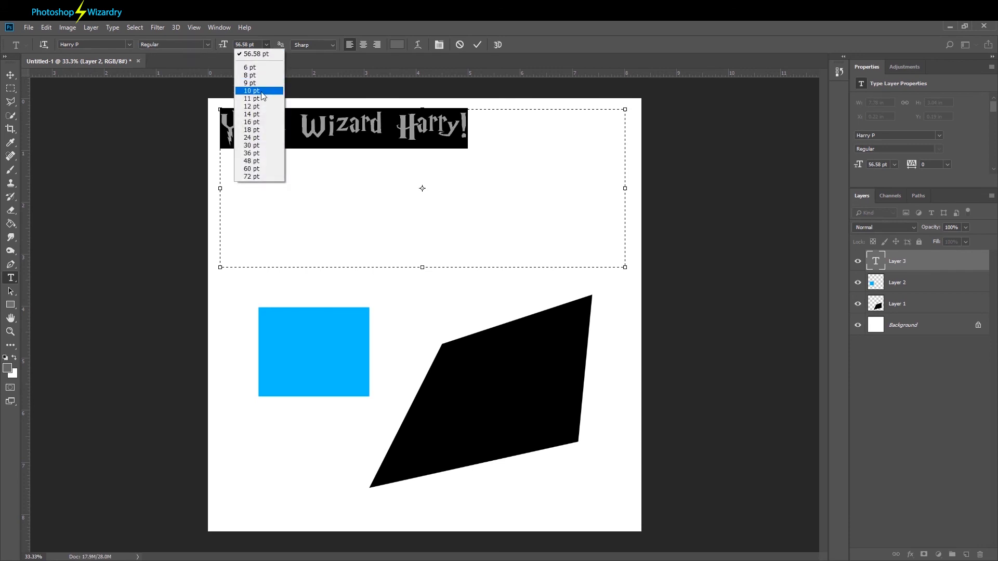
pyautogui.click(264, 153)
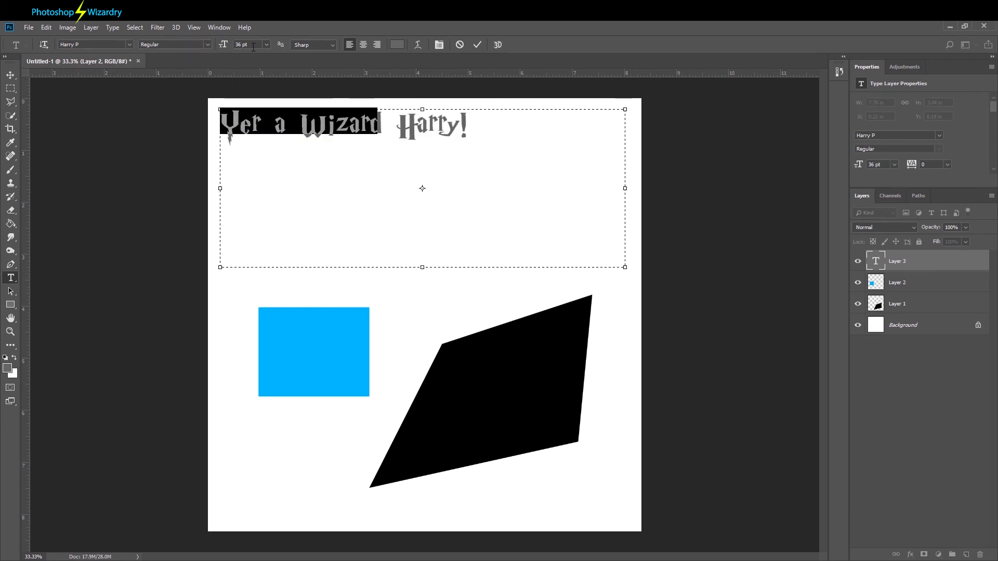
pyautogui.click(266, 44)
pyautogui.click(267, 174)
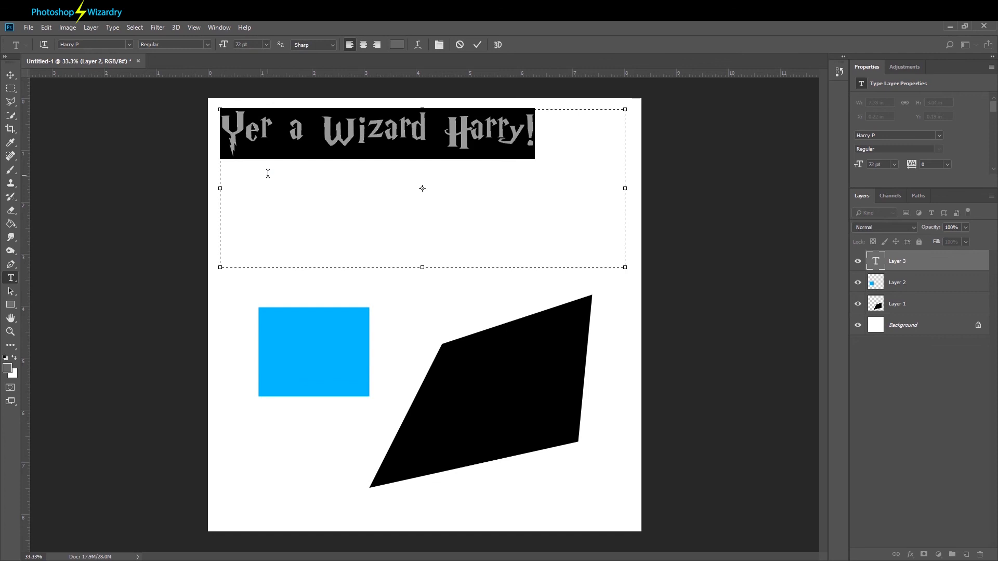
# Try right and left alignment on the text, and finish with it centered in its text box.
pyautogui.click(361, 46)
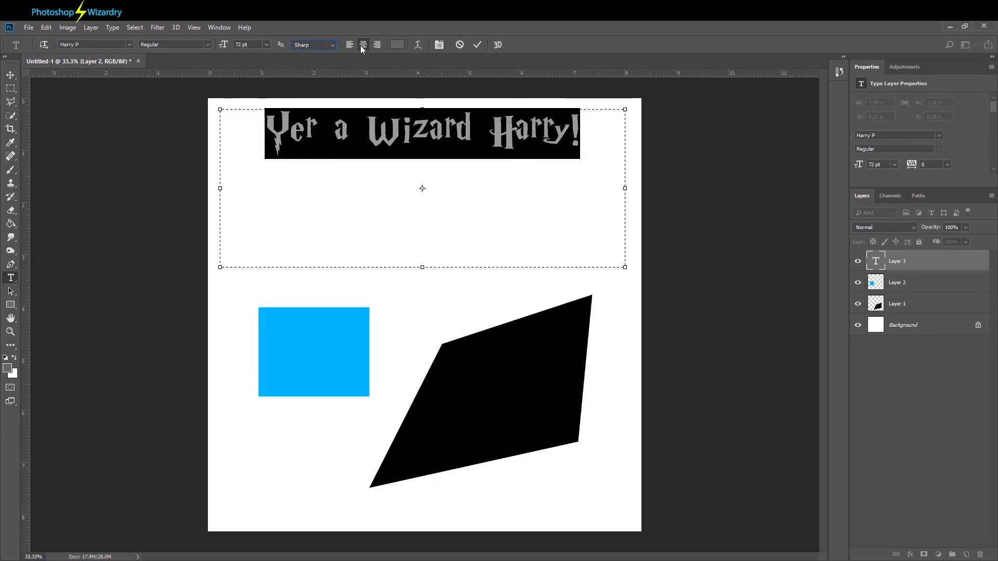
pyautogui.click(377, 45)
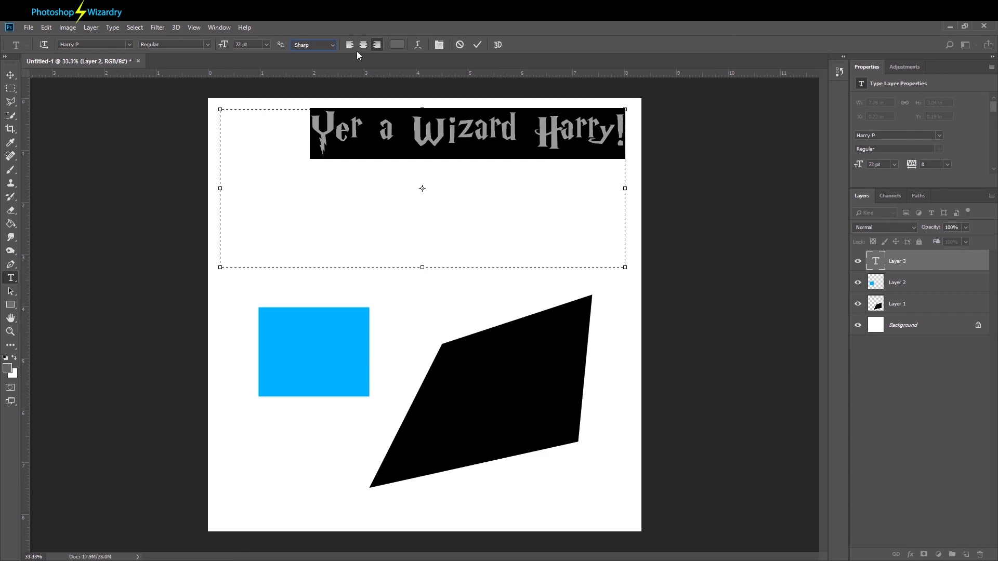
pyautogui.click(347, 46)
pyautogui.click(362, 46)
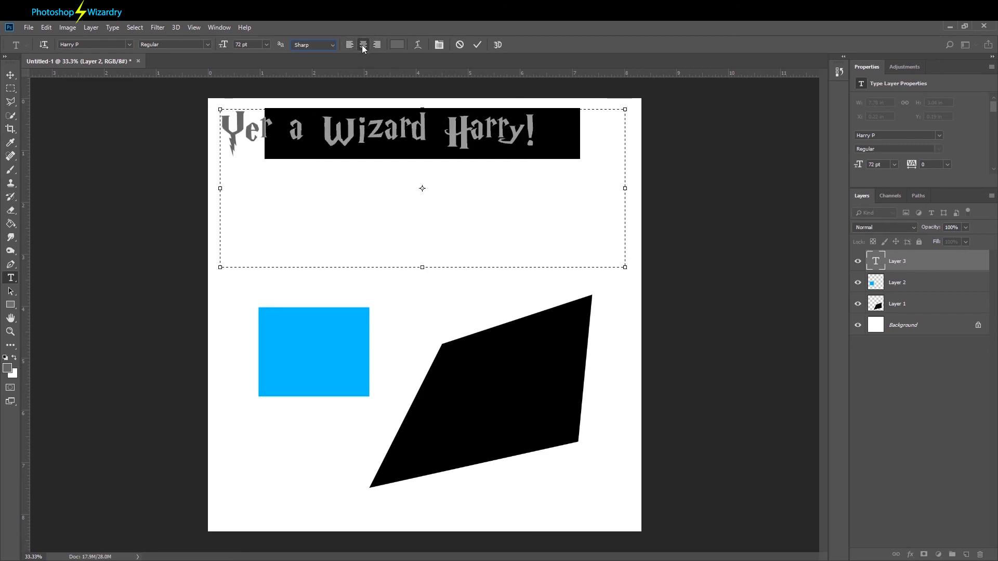
# Try yellow, green and blue for the text, settle on a bright purple, and commit the text edit.
pyautogui.click(399, 46)
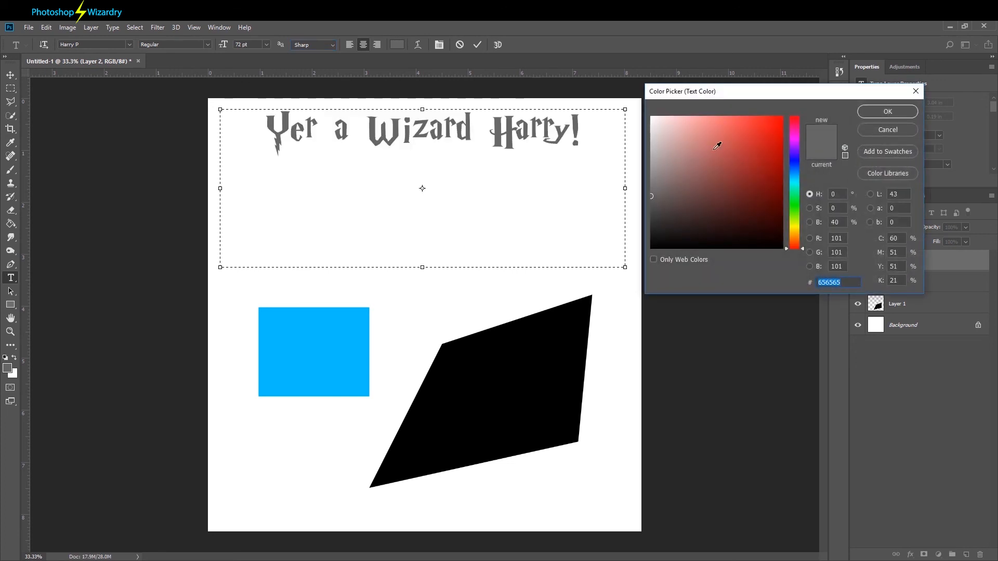
pyautogui.click(795, 228)
pyautogui.click(782, 117)
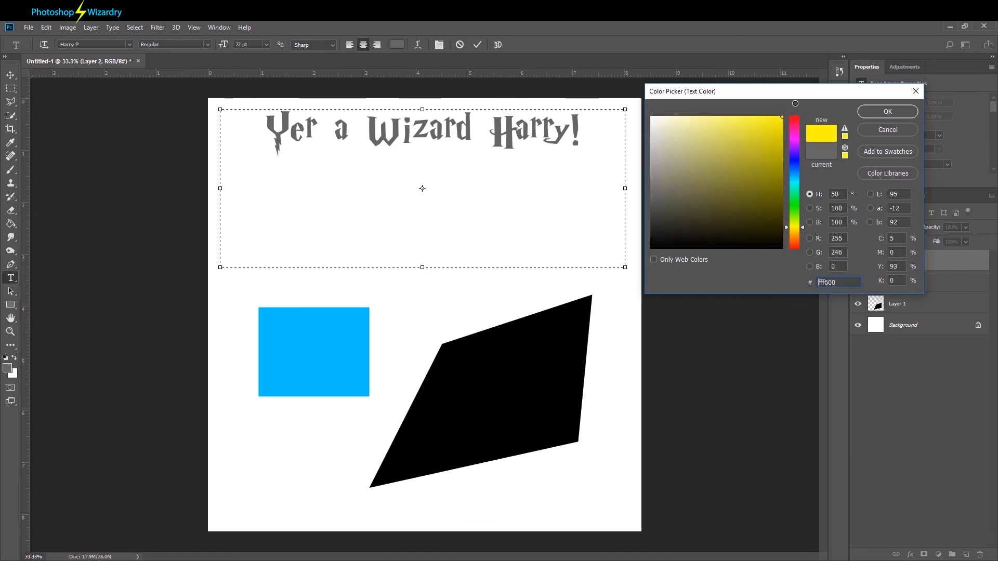
pyautogui.click(800, 201)
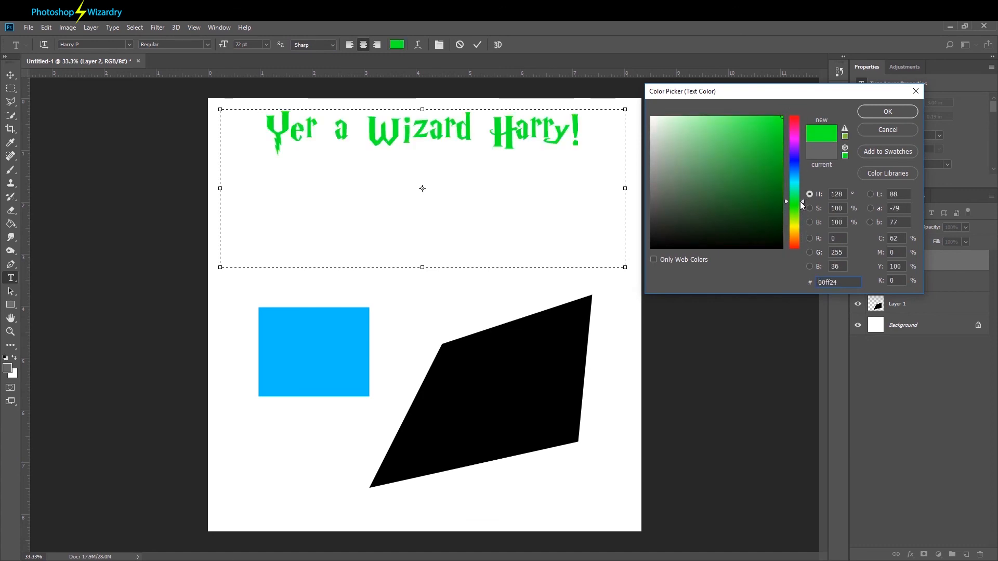
pyautogui.click(794, 157)
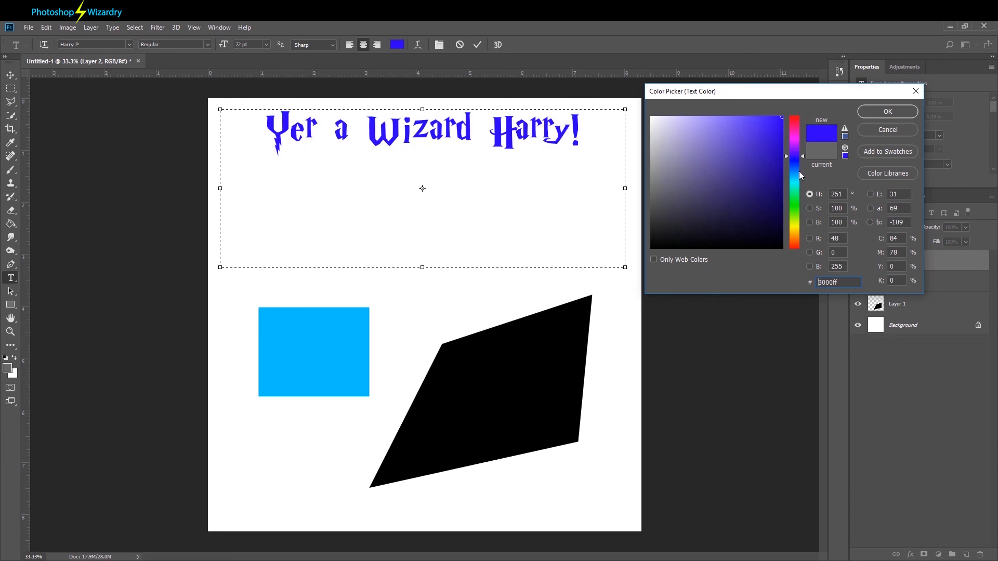
pyautogui.click(798, 137)
pyautogui.click(874, 114)
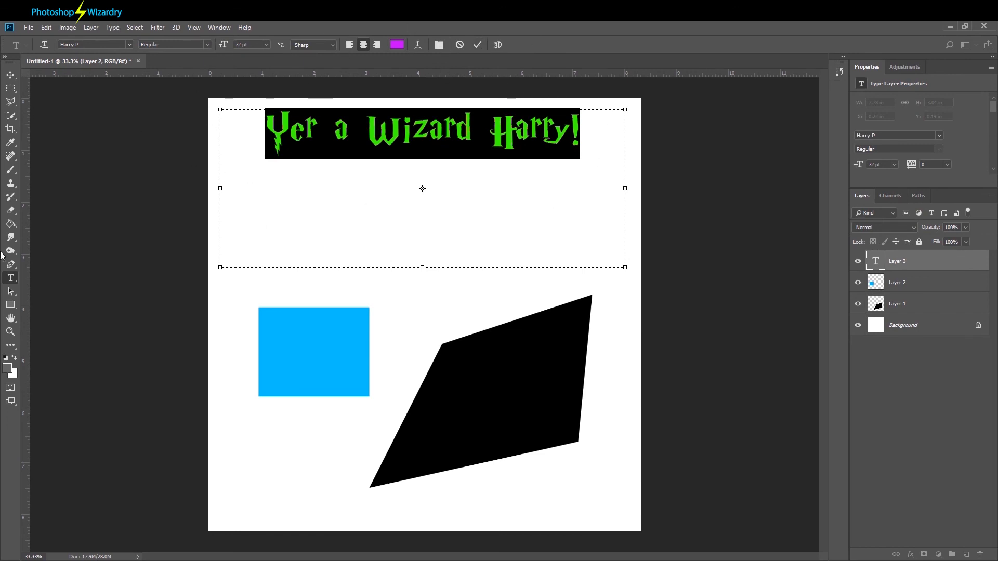
pyautogui.click(478, 45)
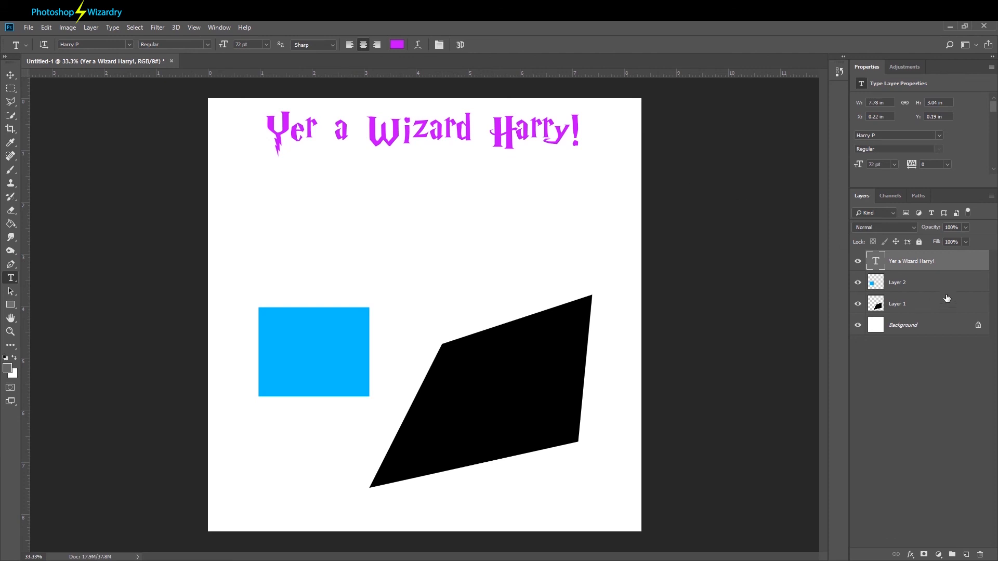
# Move the "Yer a Wizard Harry!" text down to about X 0.37, Y 1.71 in with the Move tool.
pyautogui.click(11, 75)
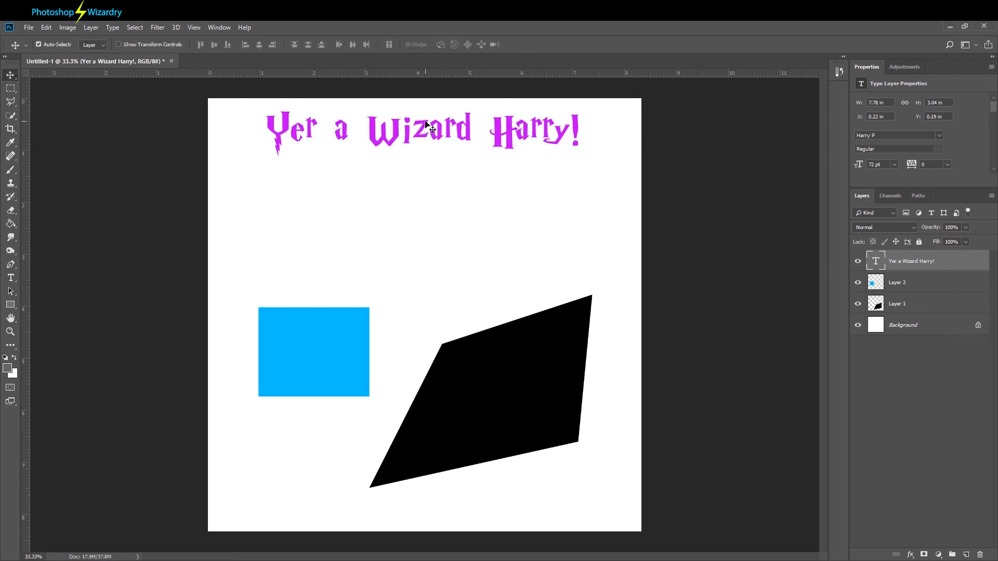
pyautogui.moveTo(428, 136); pyautogui.dragTo(437, 204)
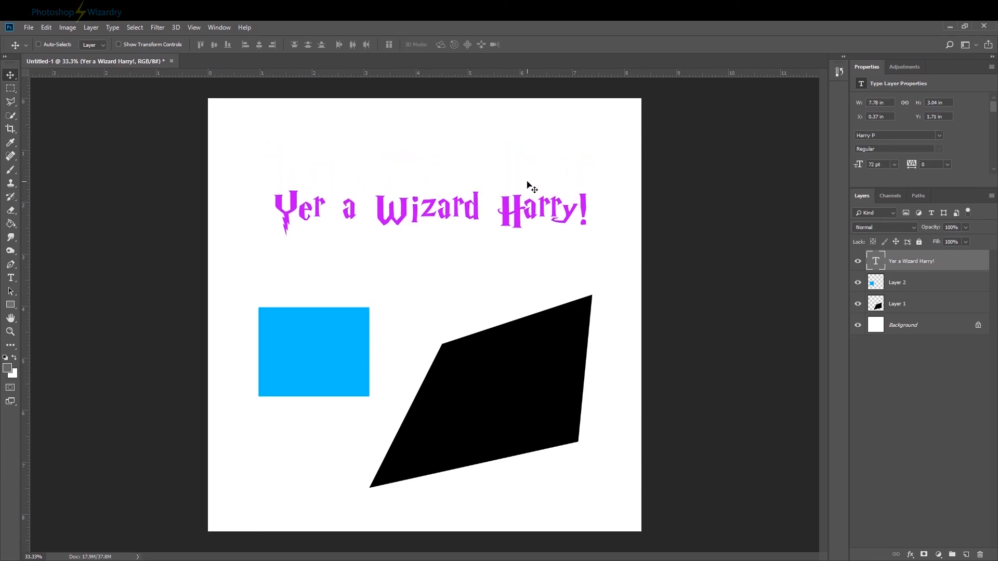